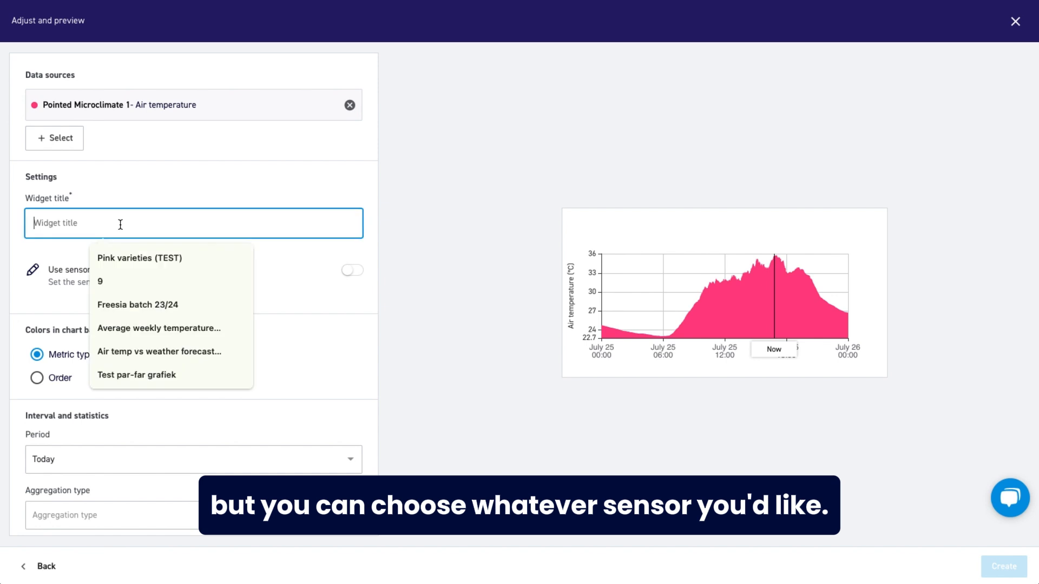
Title the air temperature widget "Average weekly temperature 2023".
{"action": "type", "text": "Average weekly temperature 2023"}
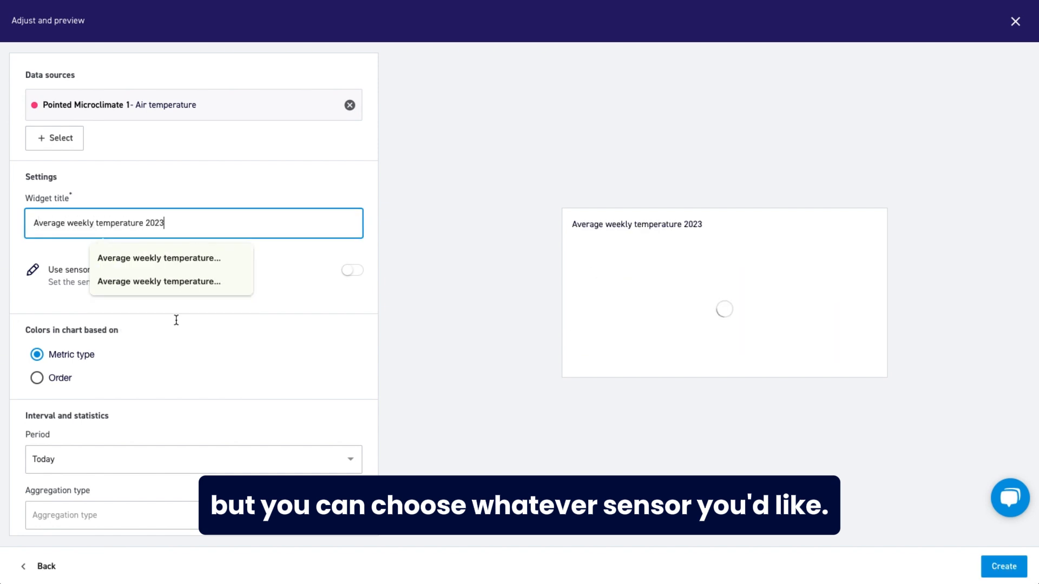
{"action": "left_click", "coordinate": [173, 335]}
Set the widget's period to Custom begin and end date.
{"action": "scroll", "coordinate": [97, 405], "scroll_direction": "down", "scroll_amount": 2}
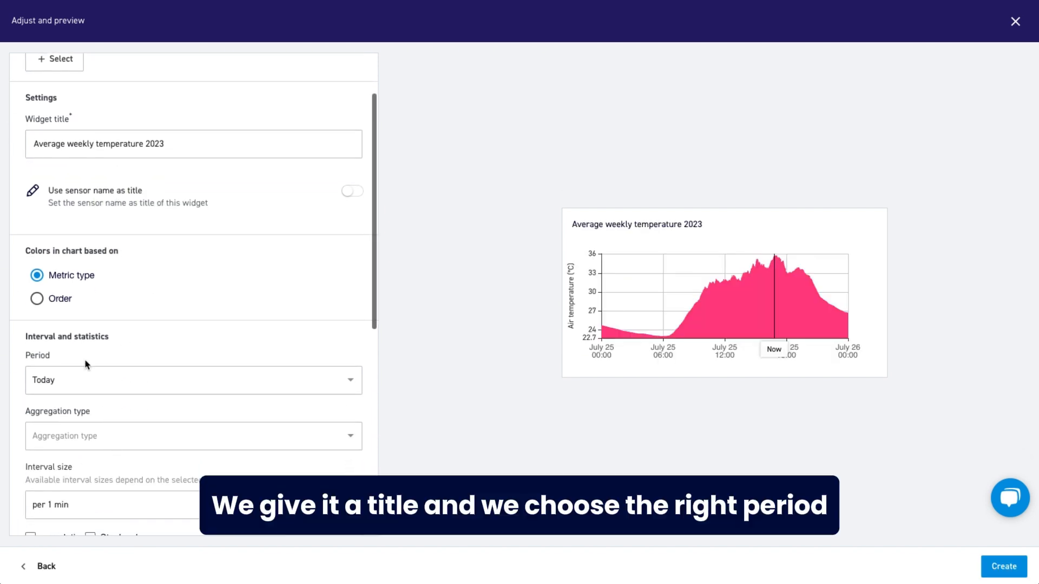
{"action": "left_click", "coordinate": [69, 384]}
{"action": "scroll", "coordinate": [81, 469], "scroll_direction": "down", "scroll_amount": 3}
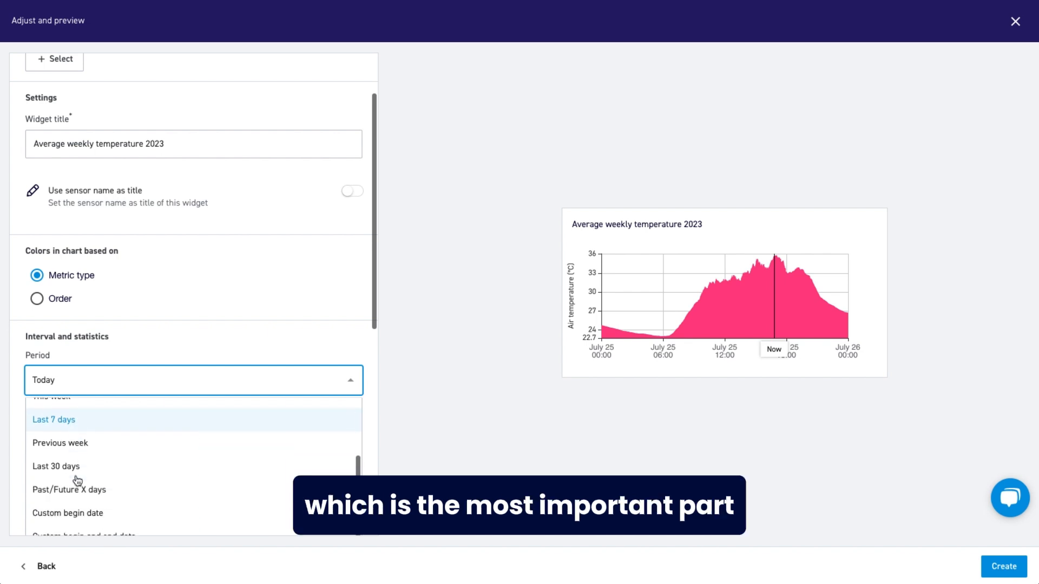
{"action": "scroll", "coordinate": [77, 480], "scroll_direction": "down", "scroll_amount": 2}
{"action": "left_click", "coordinate": [77, 481]}
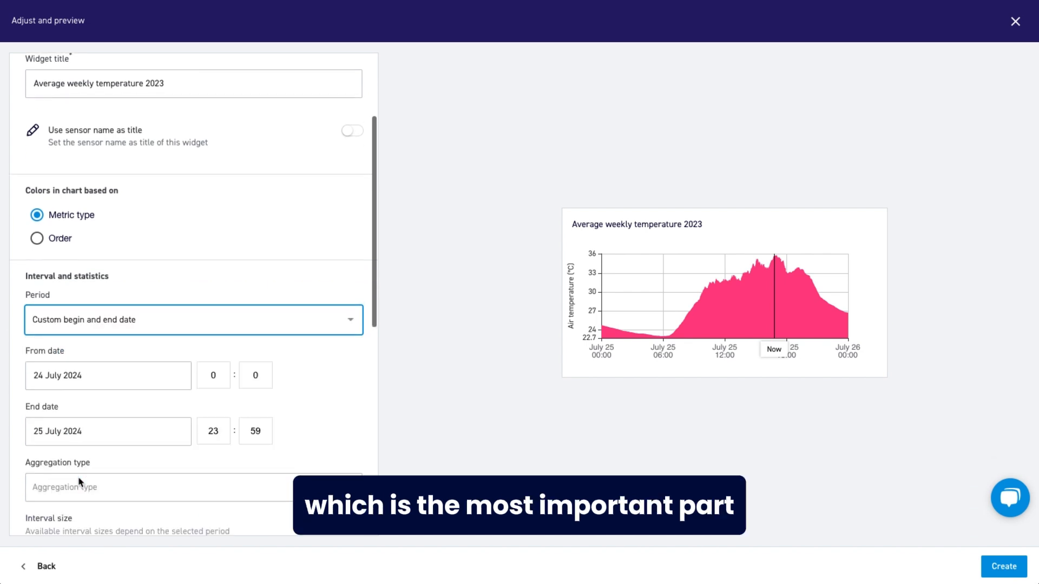
Set the widget's from date to 1 May 2023.
{"action": "left_click", "coordinate": [67, 375]}
{"action": "scroll", "coordinate": [66, 199], "scroll_direction": "up", "scroll_amount": 2}
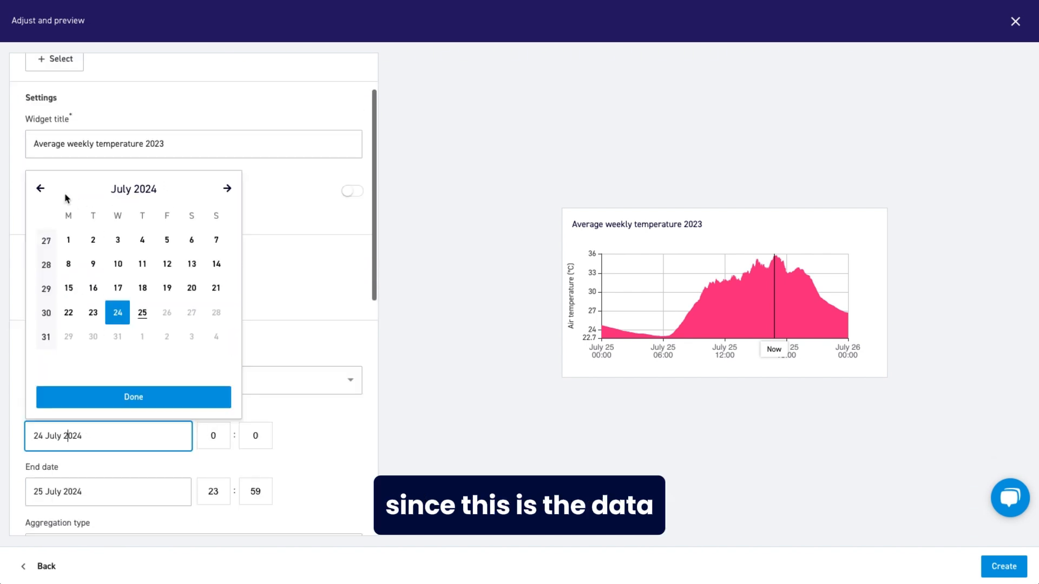
{"action": "left_click", "coordinate": [40, 189]}
{"action": "left_click", "coordinate": [41, 189]}
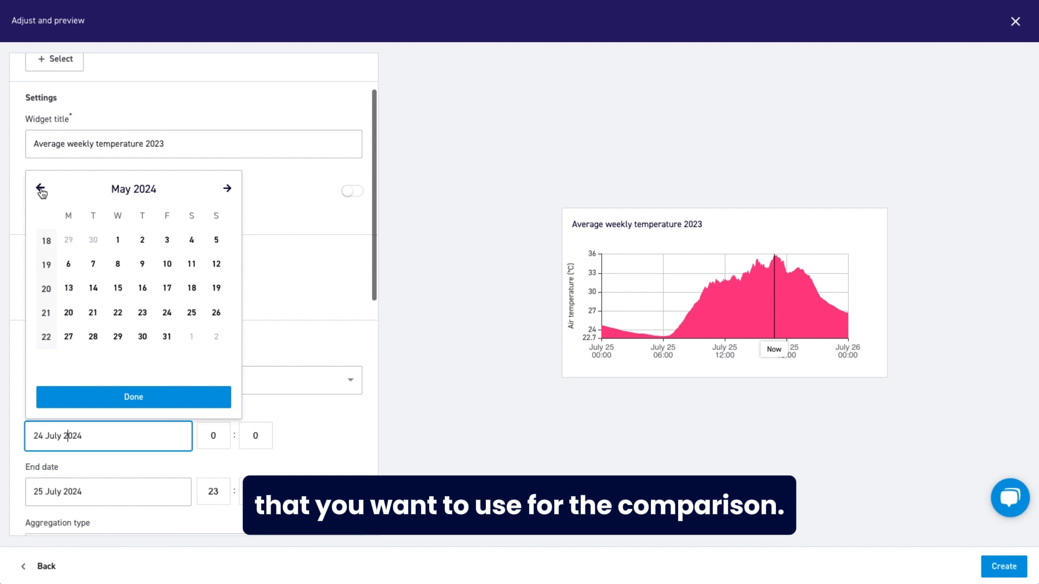
{"action": "left_click", "coordinate": [41, 189]}
{"action": "left_click", "coordinate": [41, 189]}
{"action": "left_click", "coordinate": [41, 188]}
{"action": "left_click", "coordinate": [41, 189]}
{"action": "left_click", "coordinate": [41, 189]}
{"action": "left_click", "coordinate": [41, 188]}
{"action": "left_click", "coordinate": [40, 189]}
{"action": "left_click", "coordinate": [40, 189]}
{"action": "left_click", "coordinate": [41, 188]}
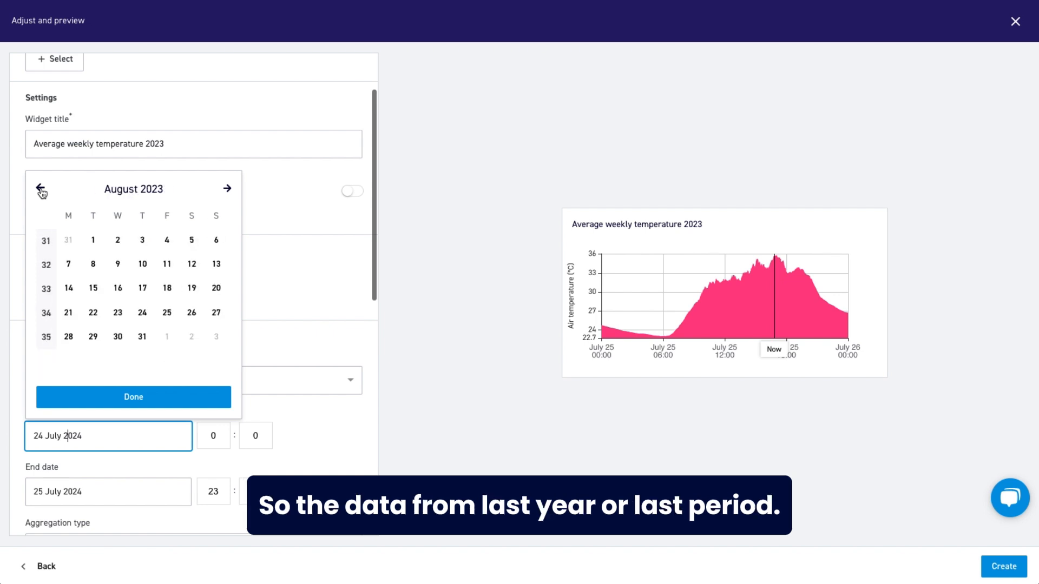
{"action": "left_click", "coordinate": [40, 189]}
{"action": "left_click", "coordinate": [41, 189]}
{"action": "left_click", "coordinate": [41, 189]}
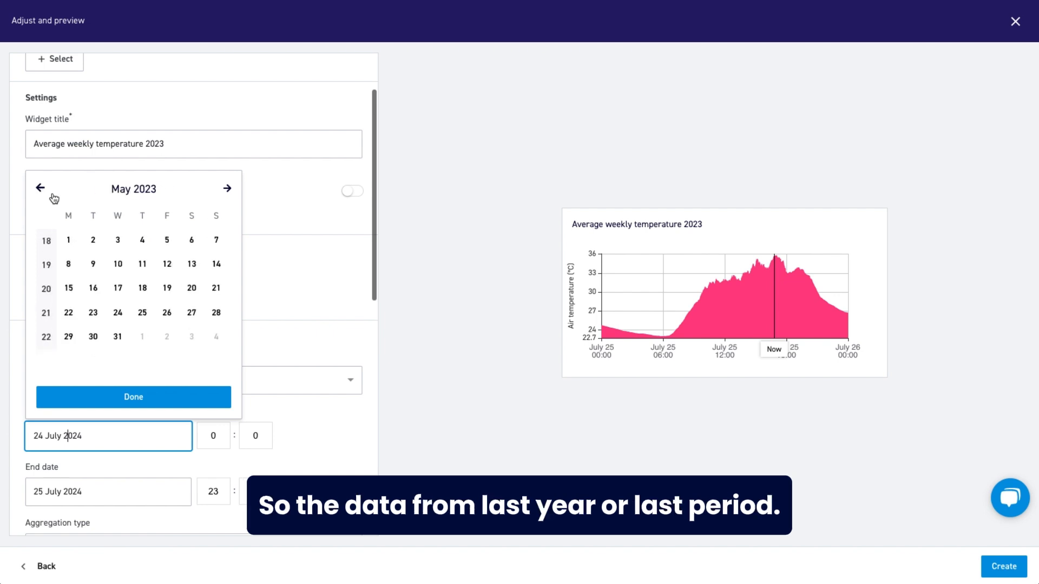
{"action": "left_click", "coordinate": [69, 242]}
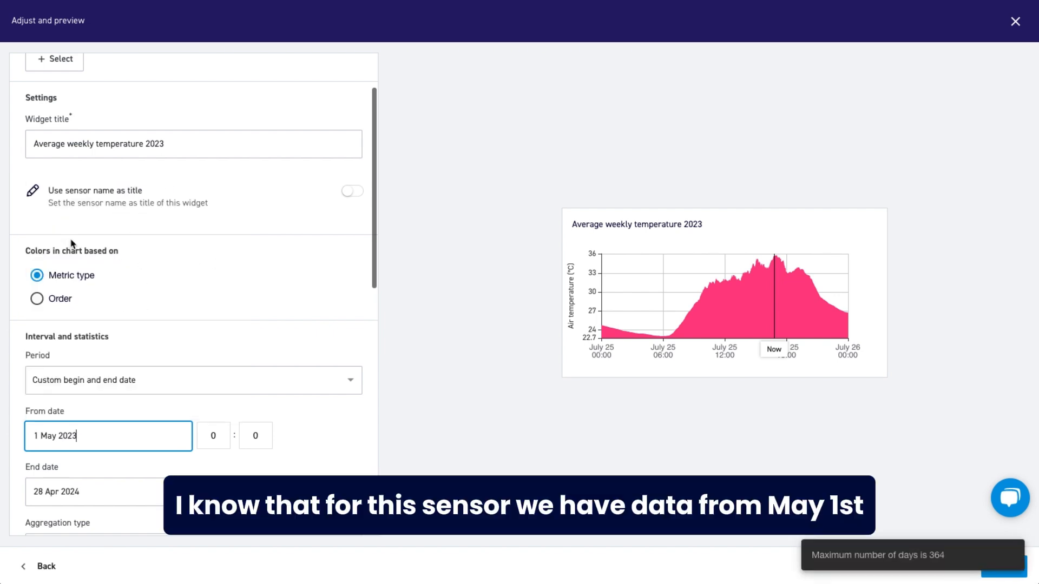
Set the widget's end date to 31 December 2023.
{"action": "left_click", "coordinate": [94, 493]}
{"action": "left_click", "coordinate": [40, 188]}
{"action": "left_click", "coordinate": [41, 189]}
{"action": "left_click", "coordinate": [40, 189]}
{"action": "left_click", "coordinate": [40, 189]}
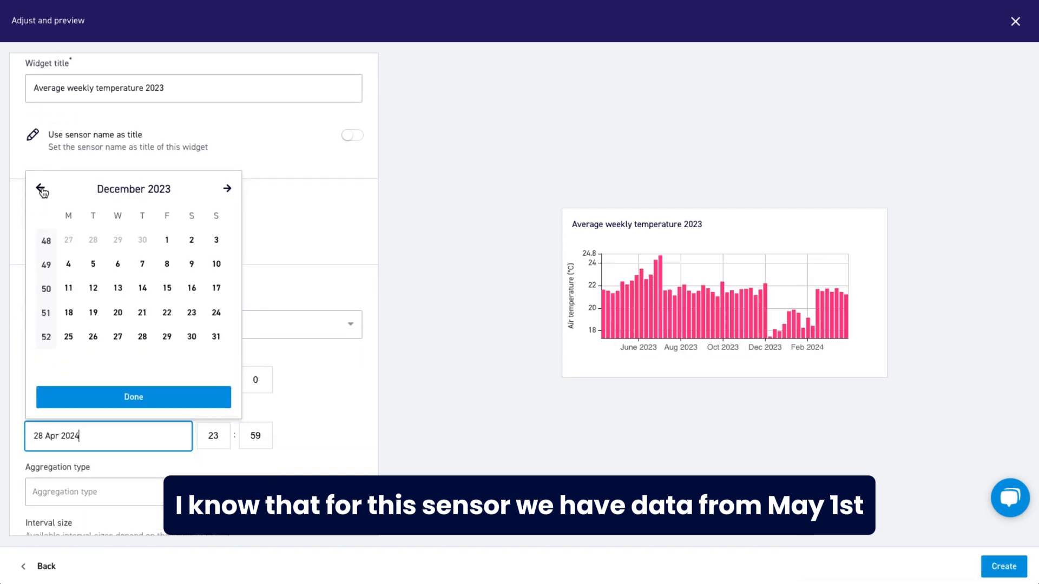
{"action": "left_click", "coordinate": [217, 339]}
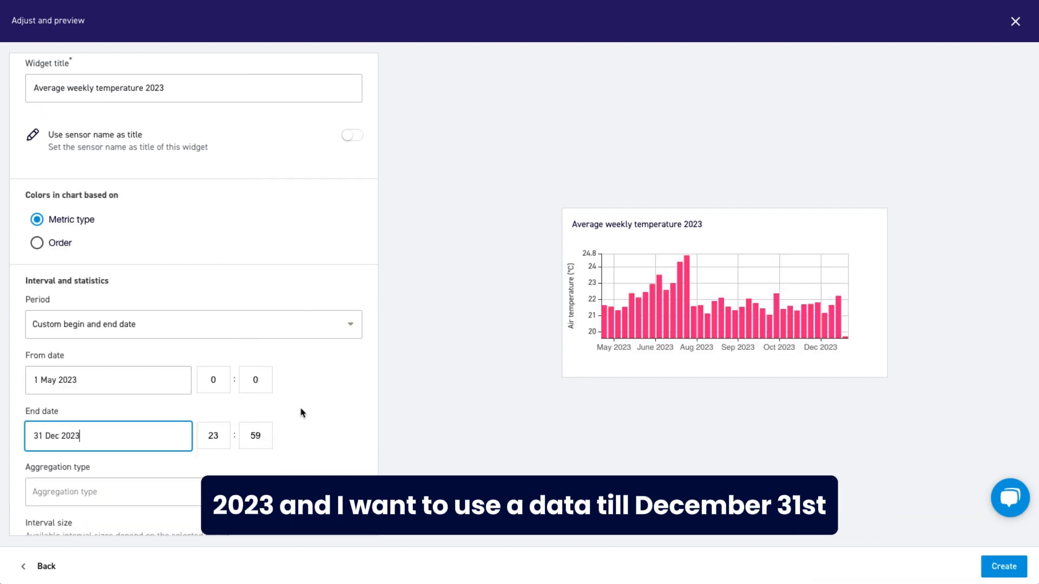
{"action": "left_click", "coordinate": [306, 412]}
{"action": "left_click", "coordinate": [299, 412]}
{"action": "scroll", "coordinate": [295, 431], "scroll_direction": "down", "scroll_amount": 1}
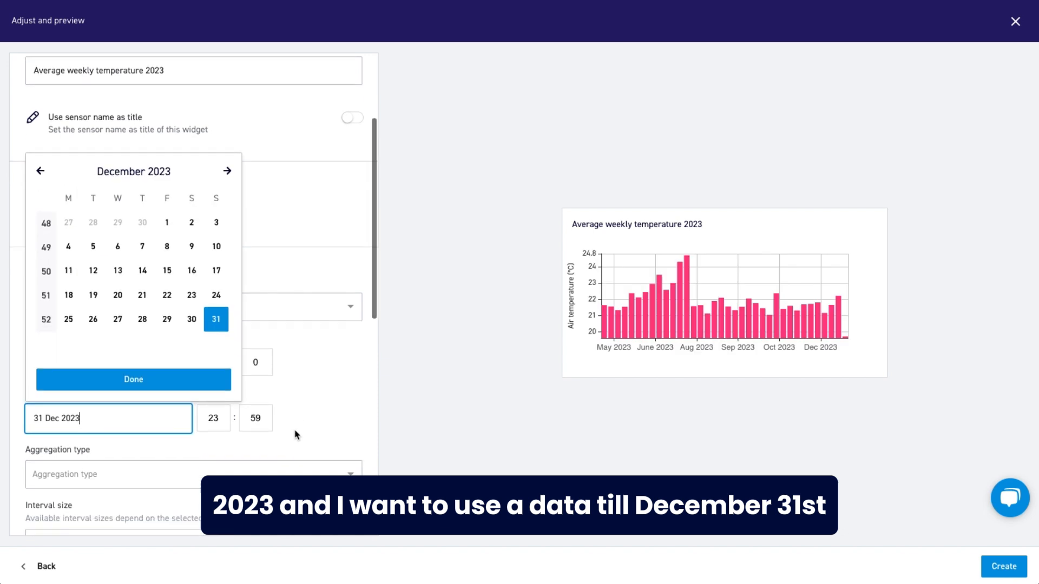
{"action": "left_click", "coordinate": [296, 377]}
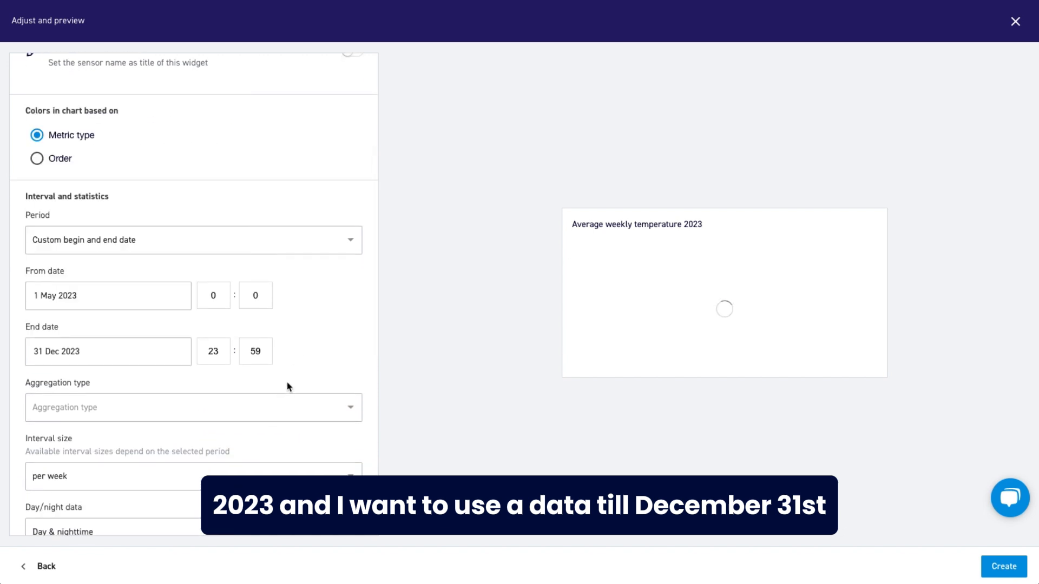
Set the aggregation type to averages and create the widget on the dashboard.
{"action": "left_click", "coordinate": [165, 409]}
{"action": "scroll", "coordinate": [163, 410], "scroll_direction": "down", "scroll_amount": 2}
{"action": "left_click", "coordinate": [73, 373]}
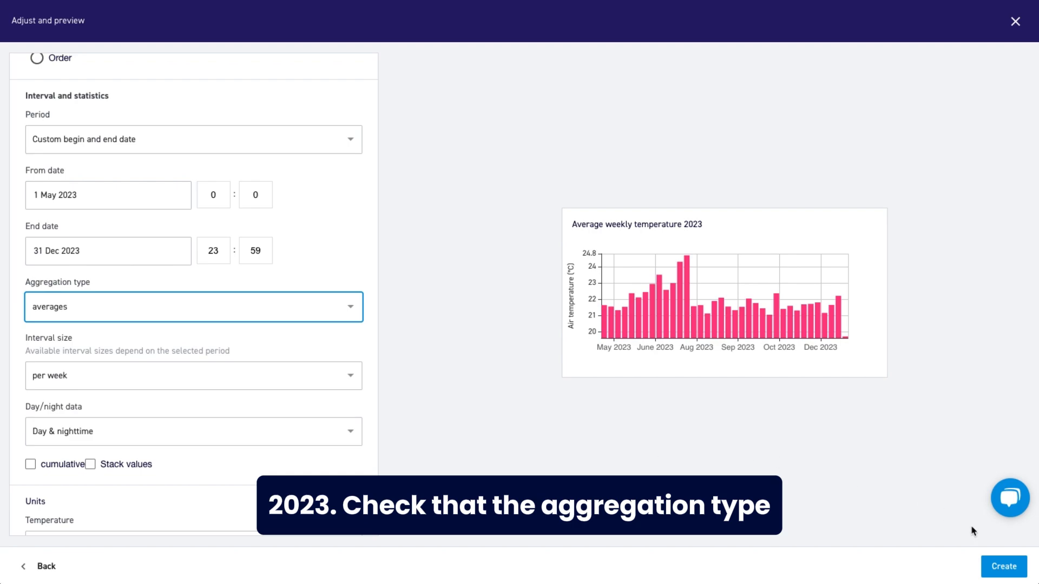
{"action": "left_click", "coordinate": [994, 568]}
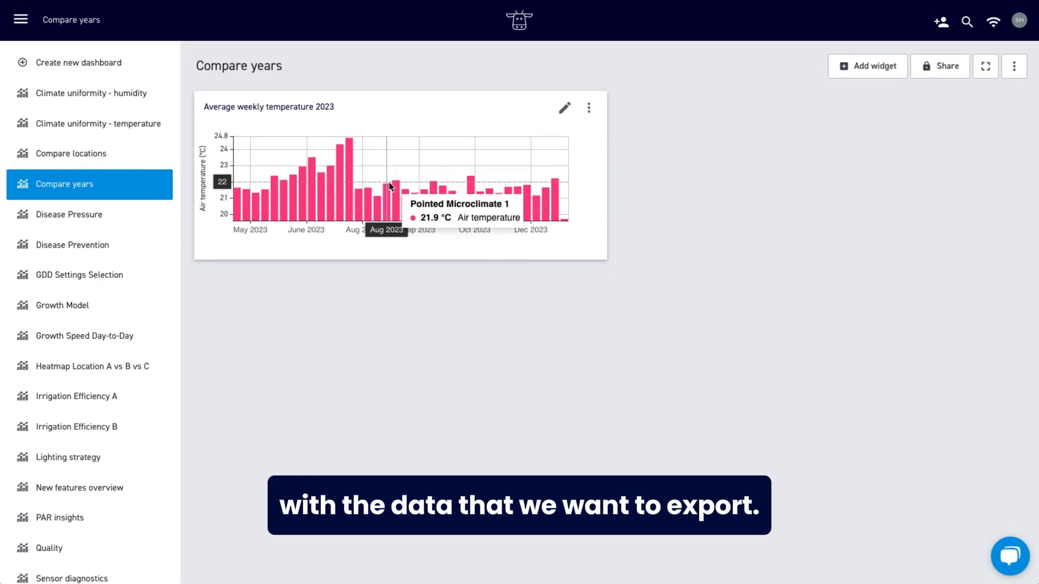
Open the temperature chart in Explore and download its data as a CSV file named "Average weekly temperature 2023".
{"action": "left_click", "coordinate": [389, 179]}
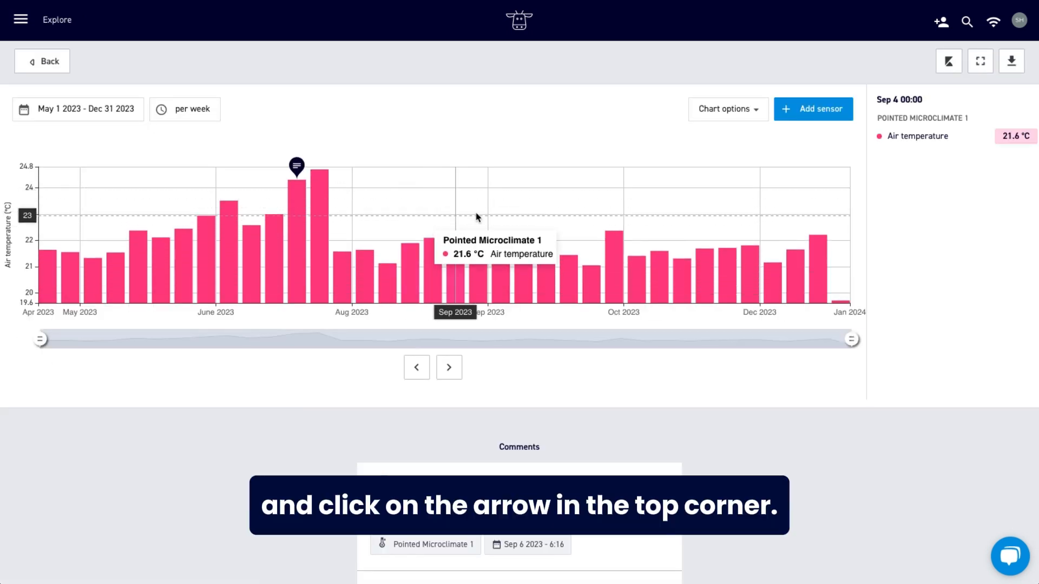
{"action": "left_click", "coordinate": [1015, 63]}
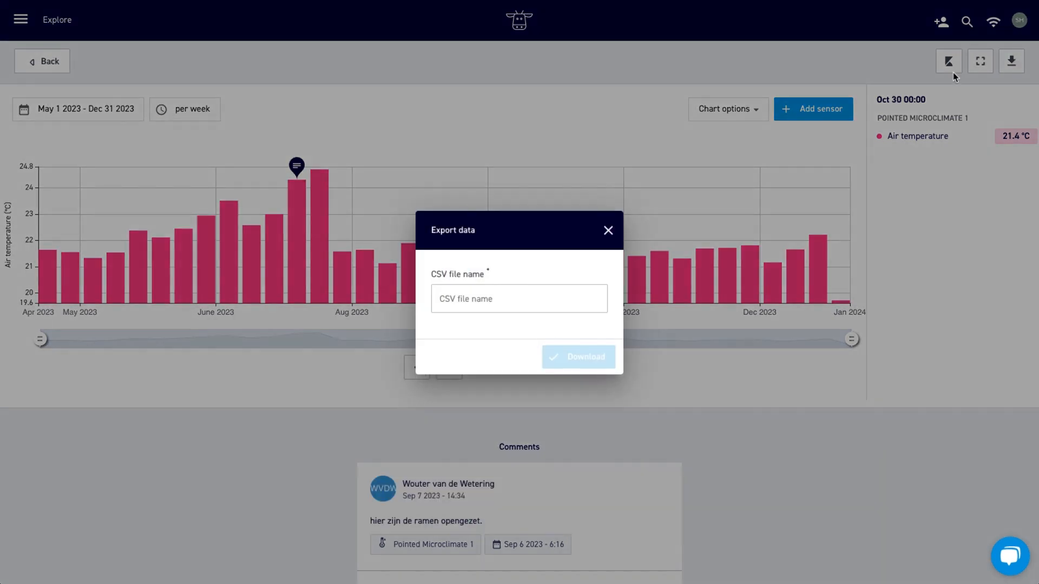
{"action": "left_click", "coordinate": [535, 298]}
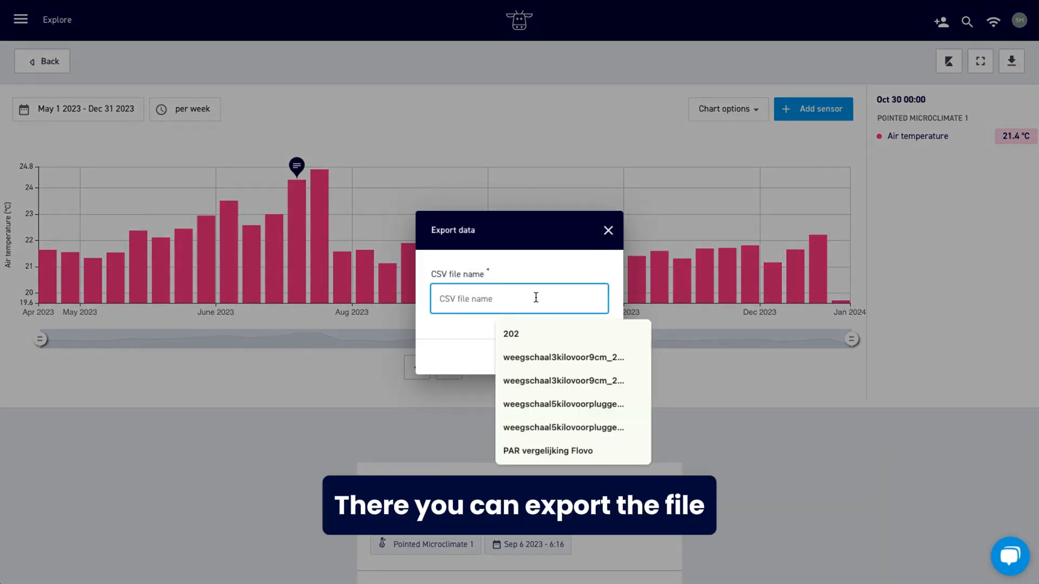
{"action": "type", "text": "Average weekly temperature 2023"}
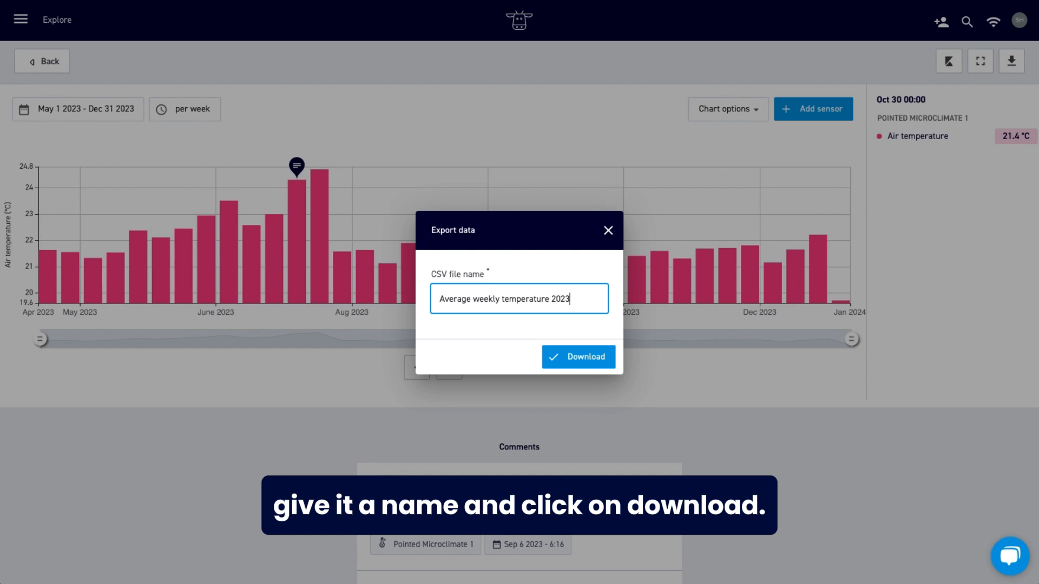
{"action": "left_click", "coordinate": [575, 358]}
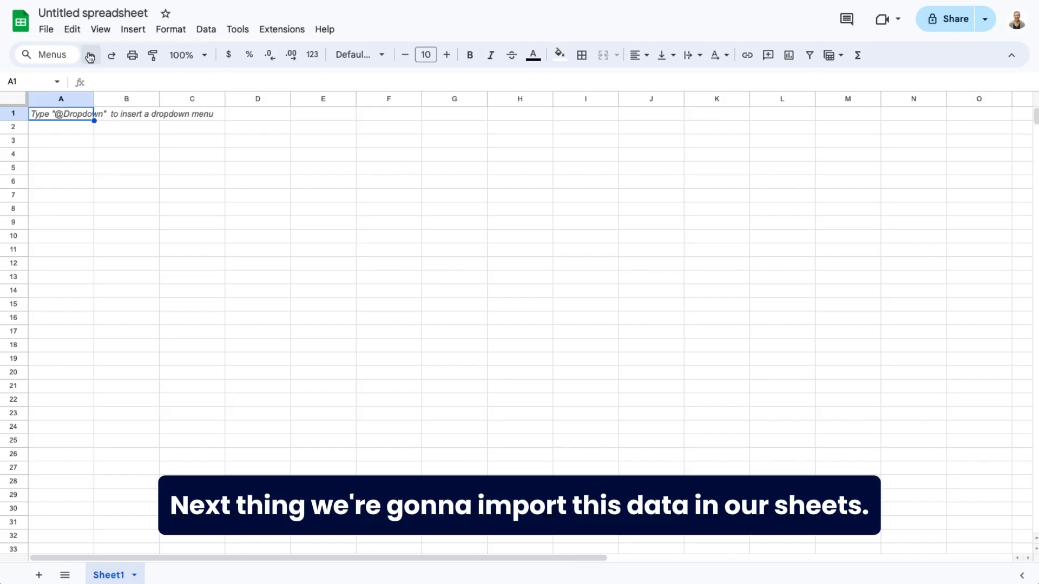
In the empty Google Sheets spreadsheet, import the downloaded Average weekly temperature 2023.csv, replacing the spreadsheet and converting text to numbers and dates.
{"action": "left_click", "coordinate": [48, 30]}
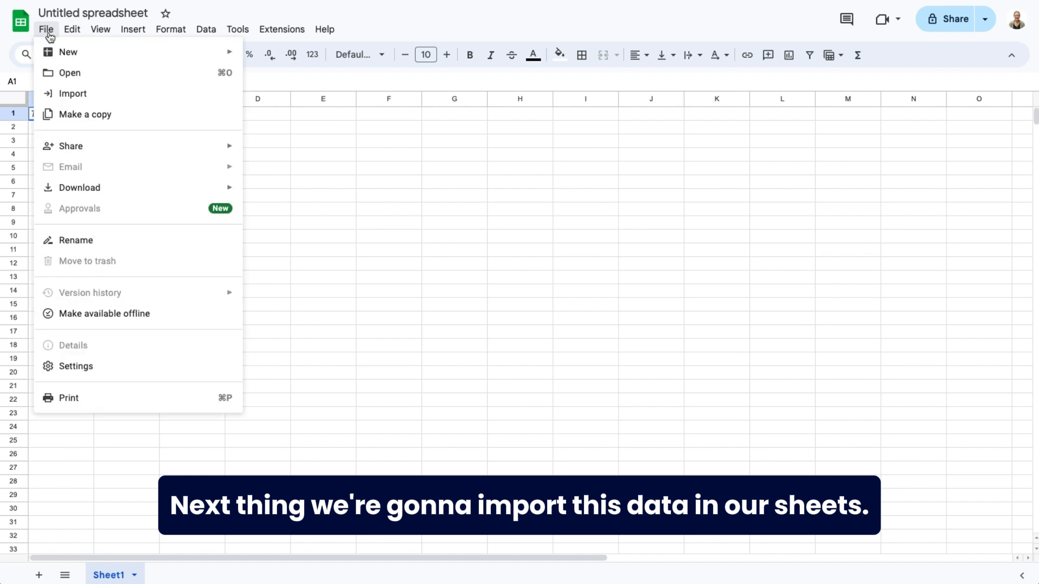
{"action": "left_click", "coordinate": [73, 92]}
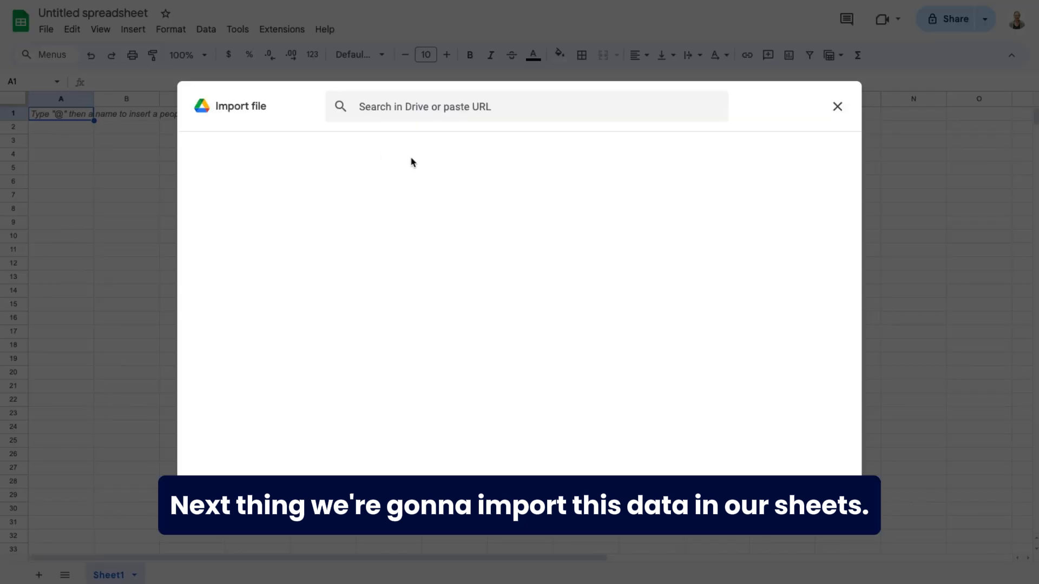
{"action": "left_click", "coordinate": [485, 162]}
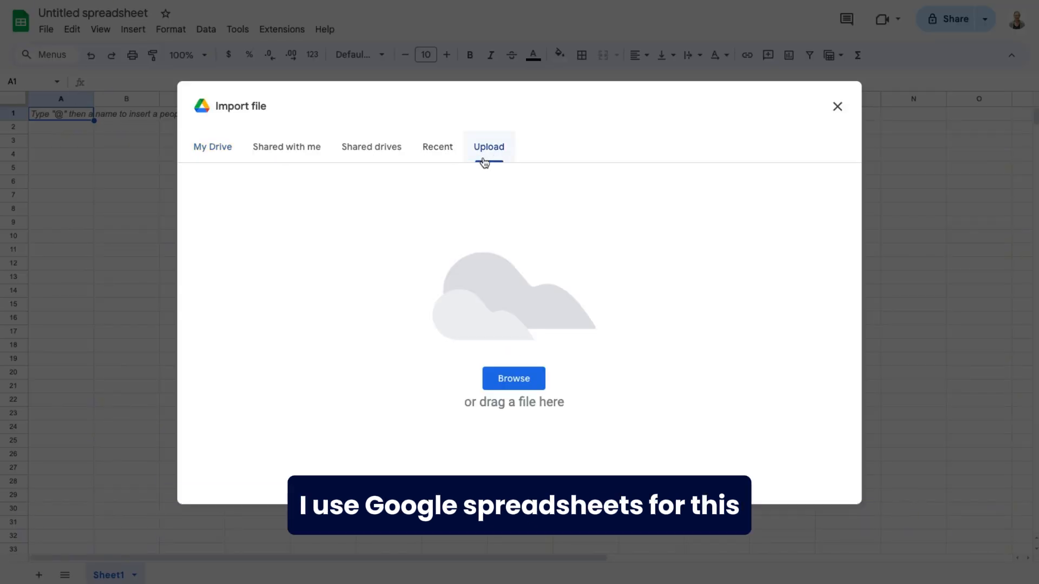
{"action": "left_click", "coordinate": [934, 1]}
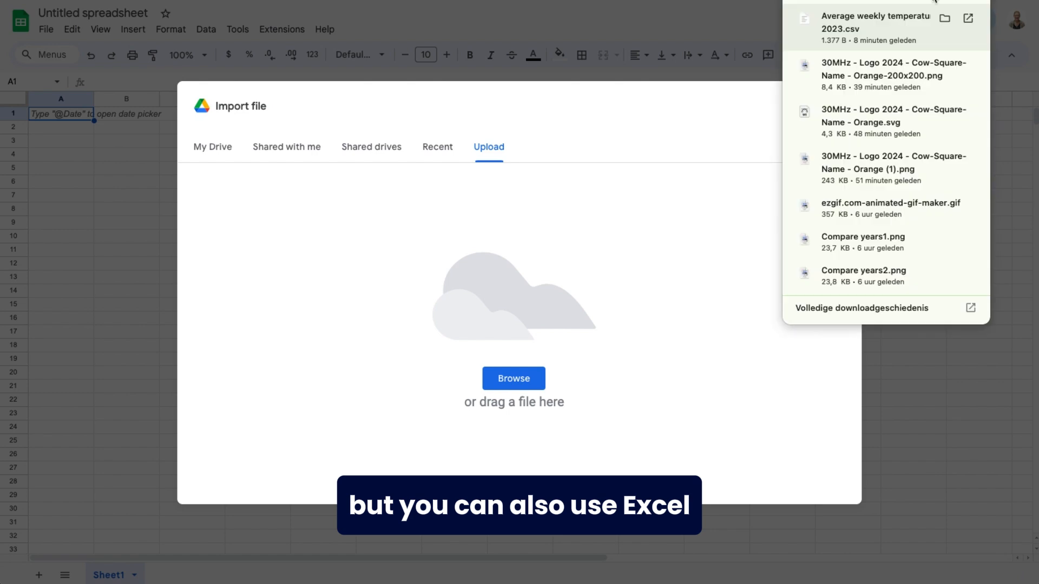
{"action": "left_click_drag", "start_coordinate": [877, 24], "coordinate": [532, 295]}
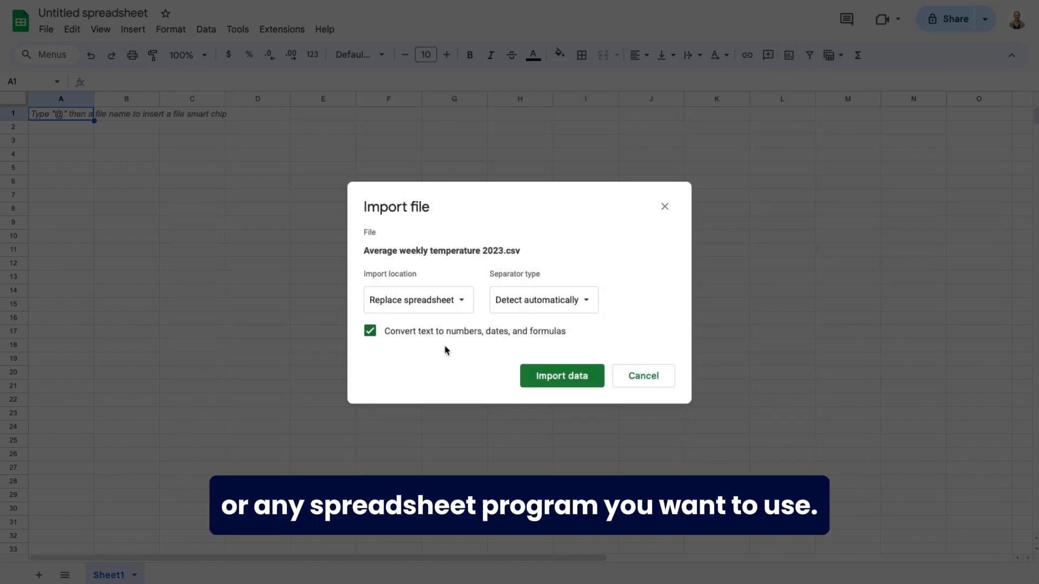
{"action": "left_click", "coordinate": [552, 382]}
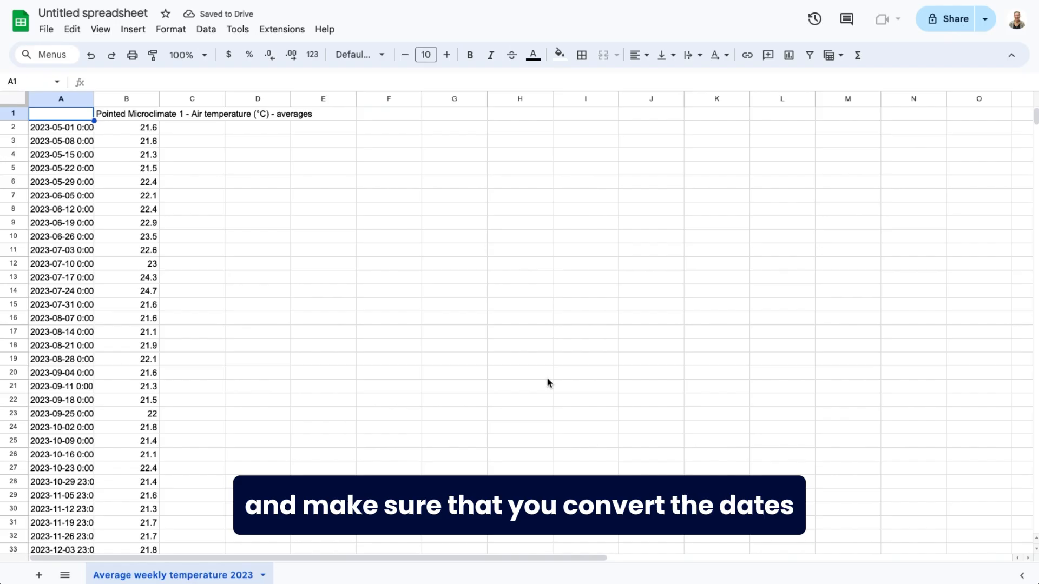
Delete row 39 containing the link to the dashboard below the imported data.
{"action": "scroll", "coordinate": [134, 316], "scroll_direction": "down", "scroll_amount": 5}
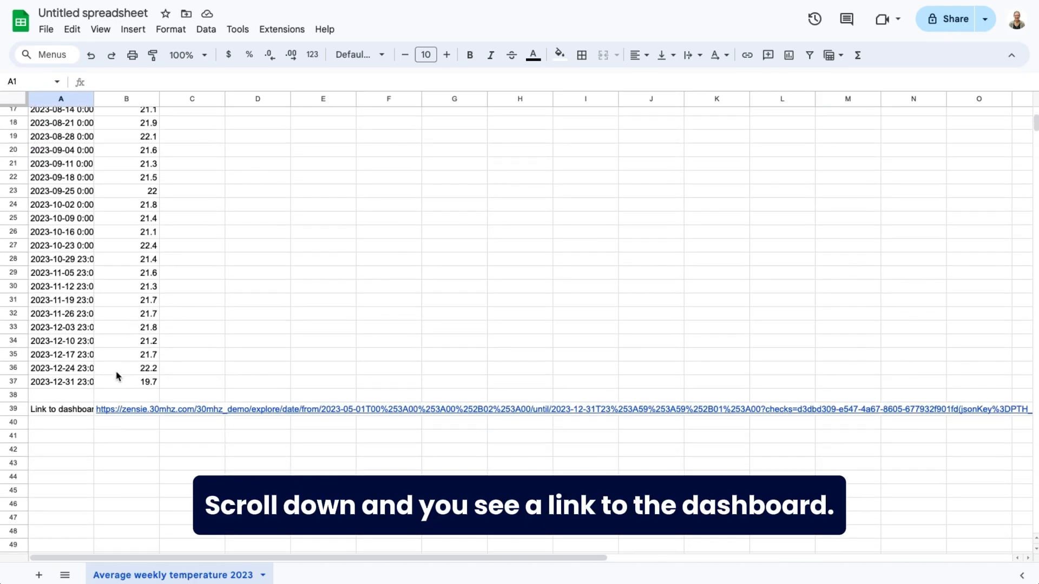
{"action": "left_click", "coordinate": [15, 408]}
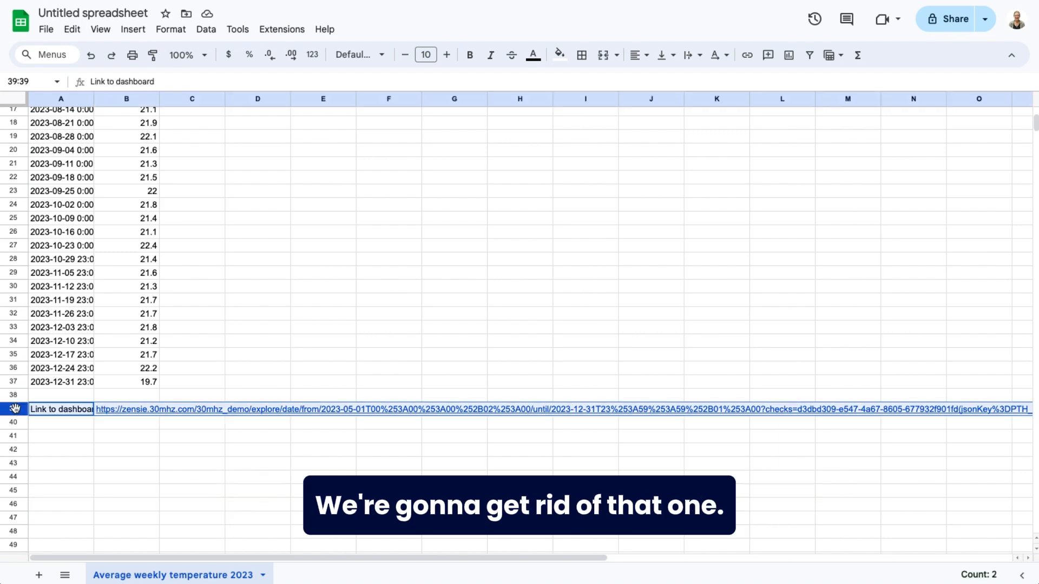
{"action": "right_click", "coordinate": [14, 409]}
{"action": "left_click", "coordinate": [81, 219]}
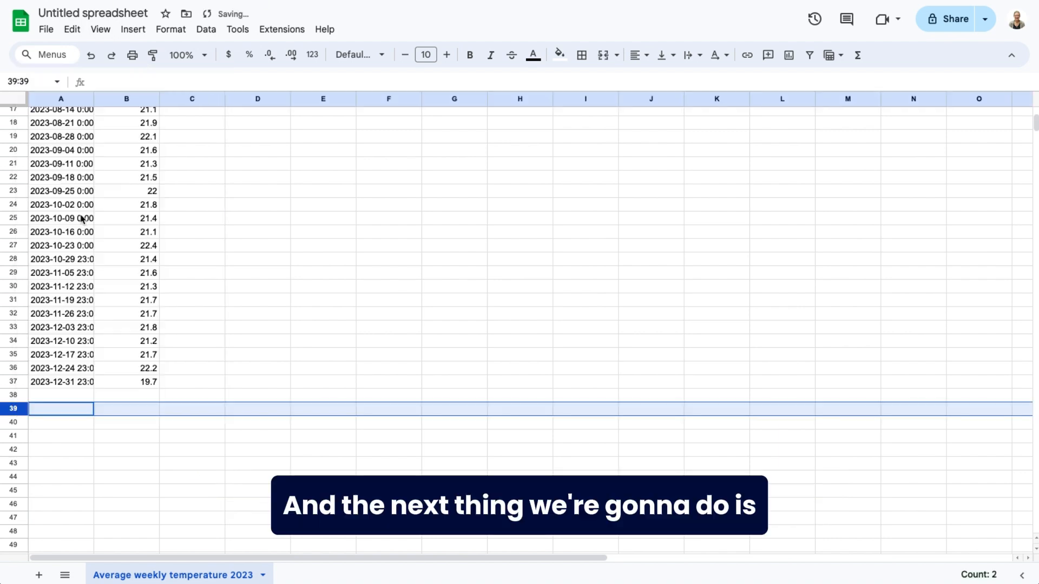
Change the year of the first date in cell A2 to 2024, giving 5/1/2024 0:00:00.
{"action": "scroll", "coordinate": [99, 294], "scroll_direction": "up", "scroll_amount": 5}
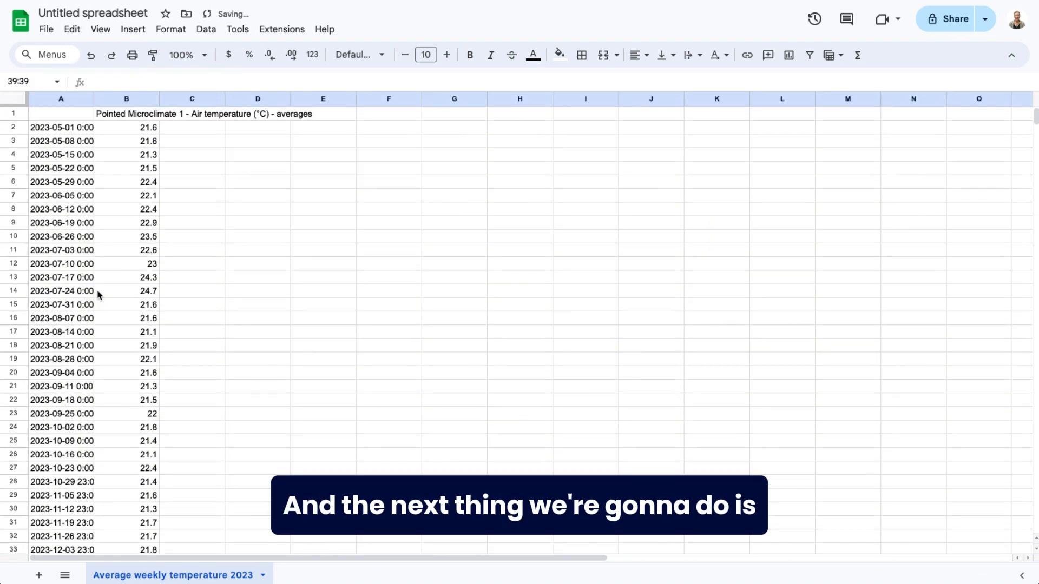
{"action": "left_click", "coordinate": [53, 130]}
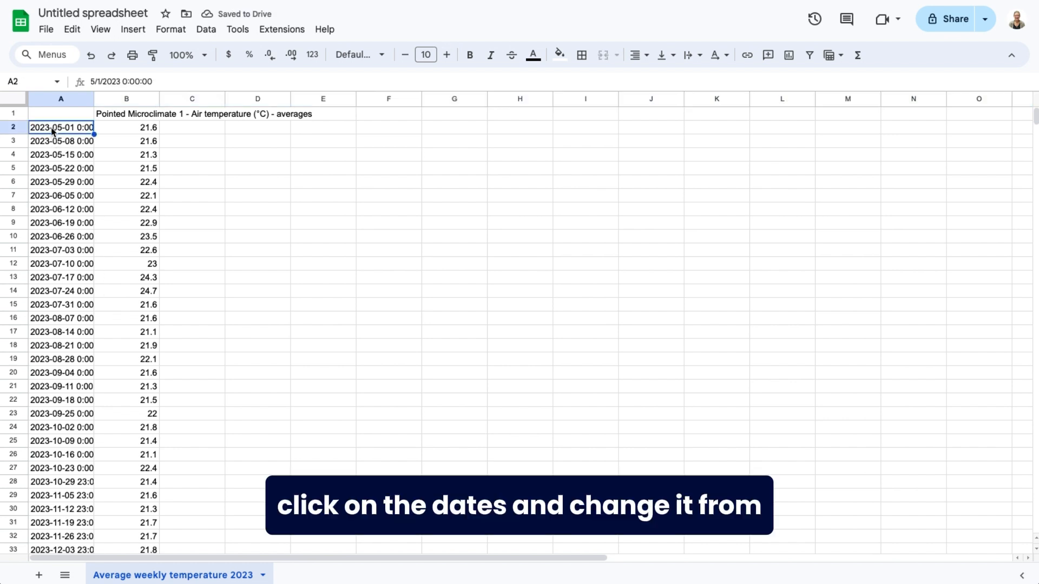
{"action": "left_click", "coordinate": [119, 82]}
{"action": "key", "text": "BackSpace"}
{"action": "type", "text": "4"}
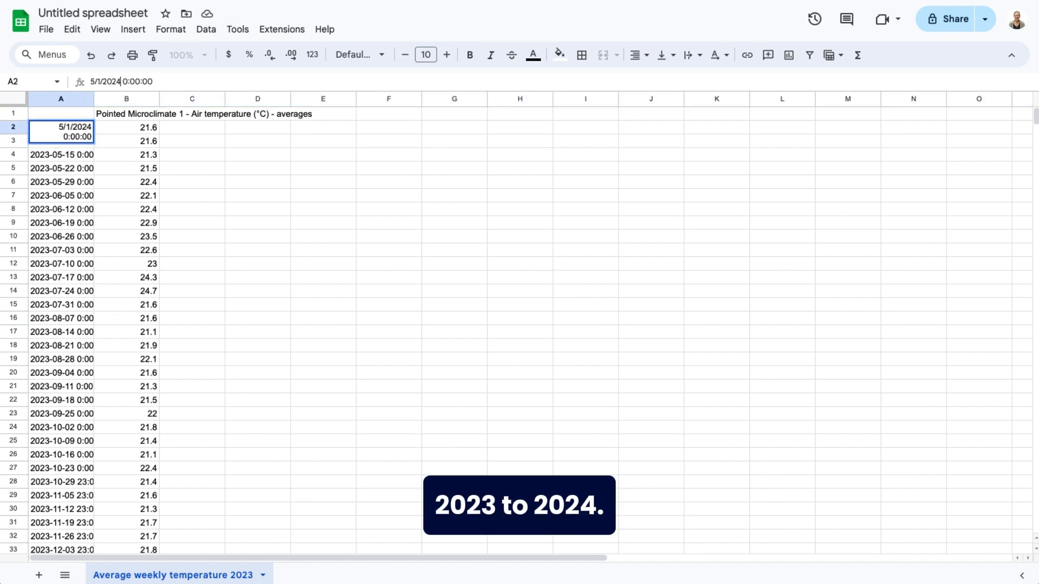
{"action": "left_click", "coordinate": [219, 153]}
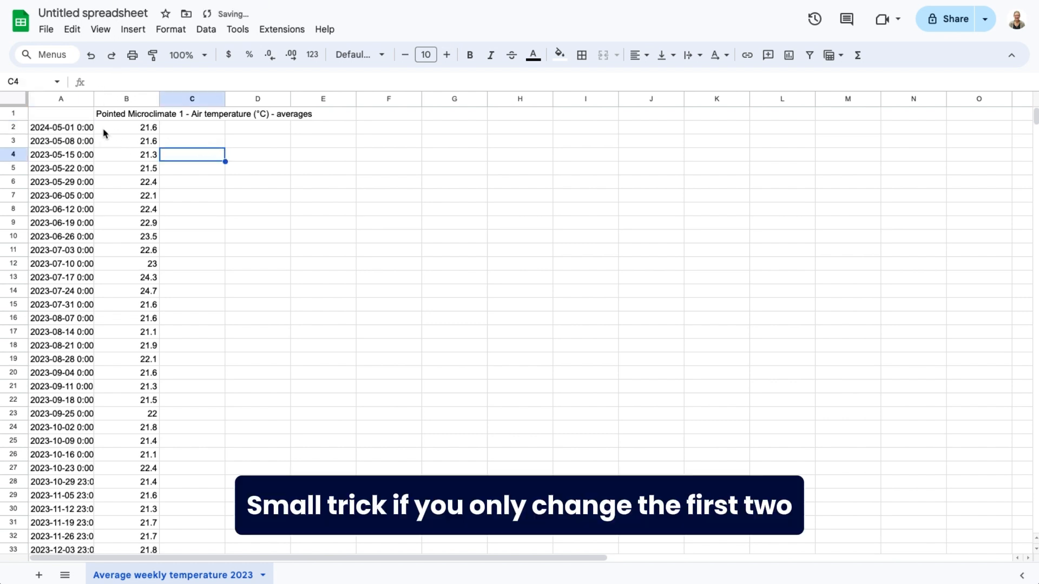
Change the year of the second date in cell A3 to 2024, giving 5/8/2024 0:00:00.
{"action": "left_click", "coordinate": [59, 141]}
{"action": "left_click", "coordinate": [119, 82]}
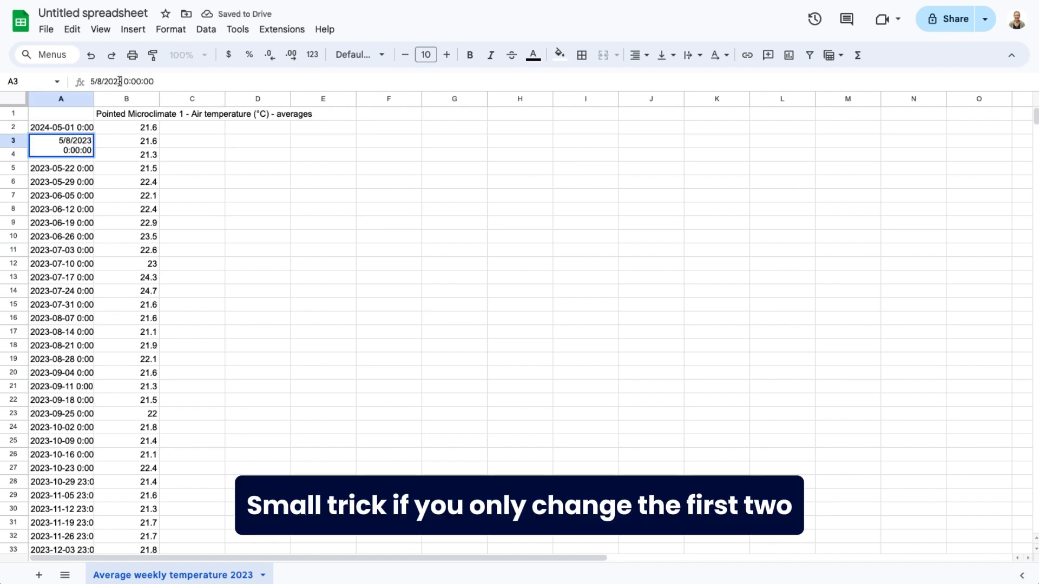
{"action": "key", "text": "BackSpace"}
{"action": "type", "text": "4"}
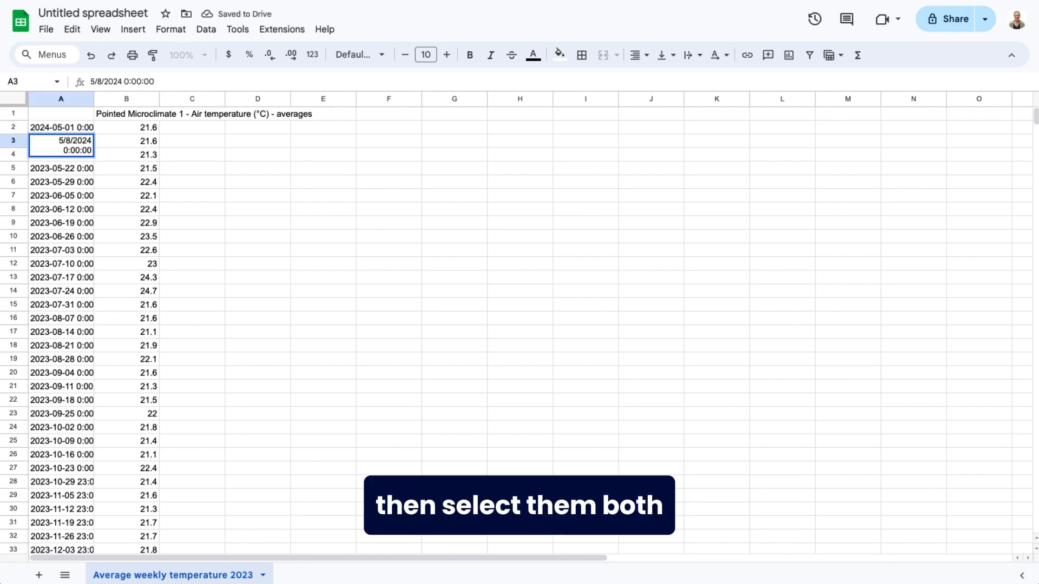
{"action": "left_click", "coordinate": [190, 146]}
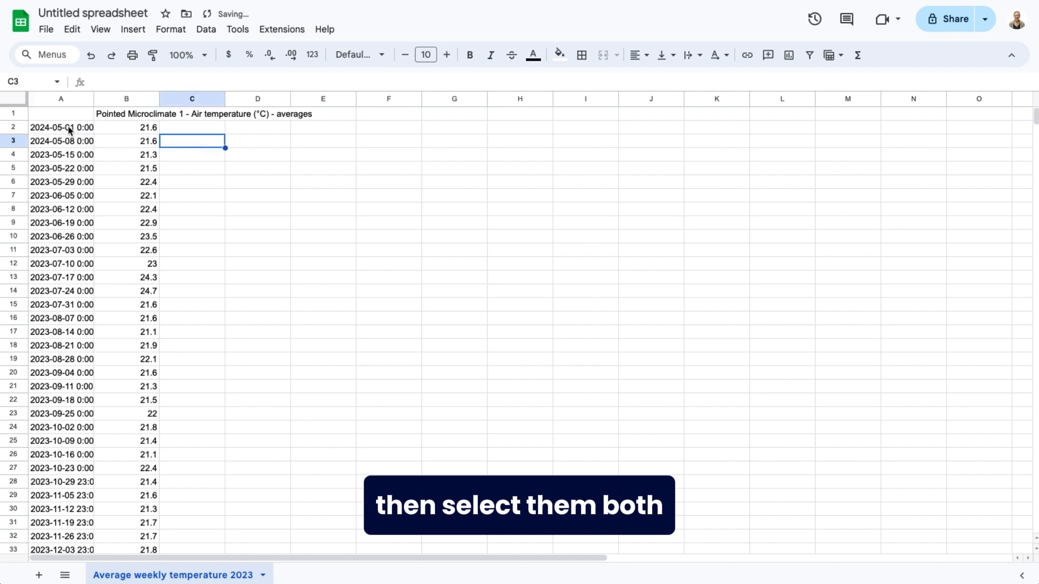
Extend the weekly date series from cells A2:A3 down through A37, overwriting the remaining 2023 dates.
{"action": "left_click_drag", "start_coordinate": [69, 130], "coordinate": [68, 143]}
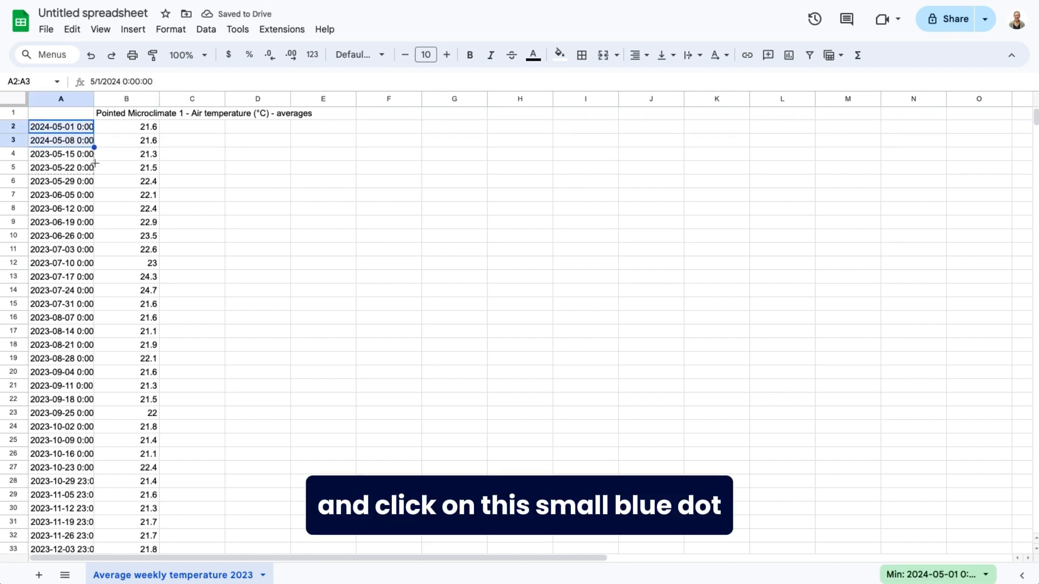
{"action": "left_click_drag", "start_coordinate": [94, 147], "coordinate": [92, 496]}
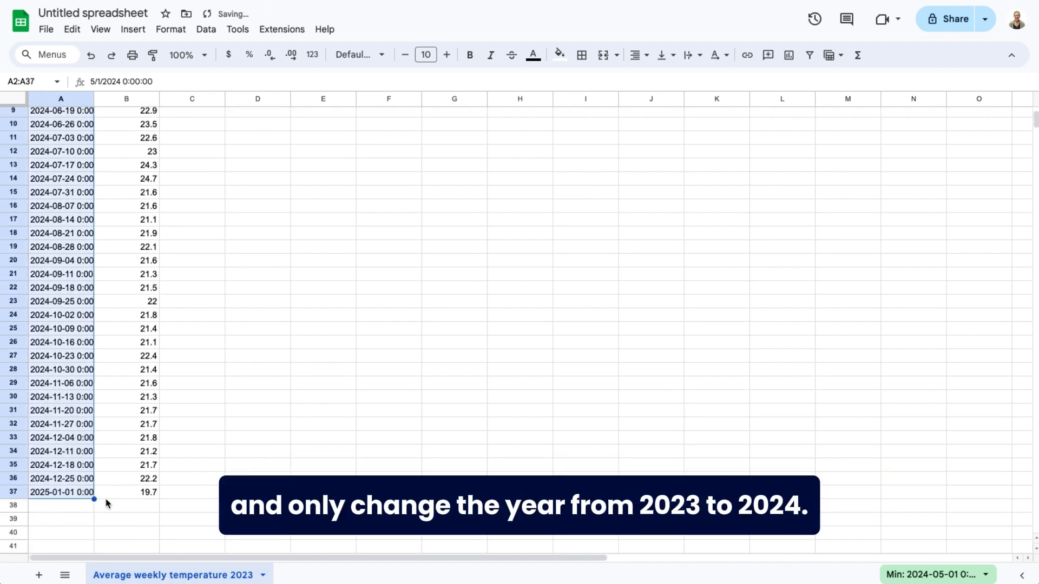
{"action": "left_click", "coordinate": [62, 507]}
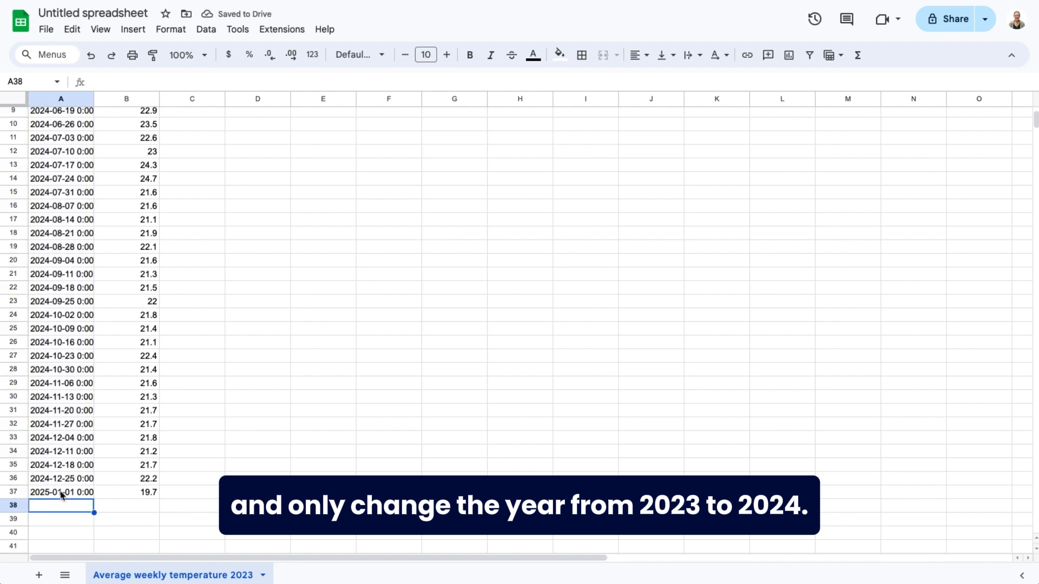
Clear the 2025-01-01 date and its temperature from cells A37:B37.
{"action": "left_click", "coordinate": [59, 494]}
{"action": "left_click_drag", "start_coordinate": [142, 494], "coordinate": [72, 494]}
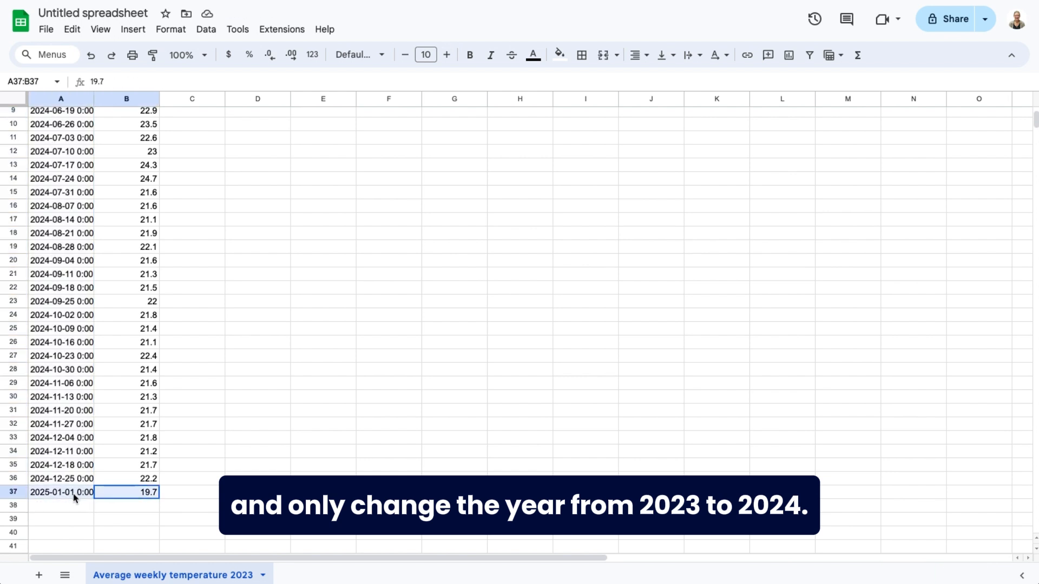
{"action": "key", "text": "Delete"}
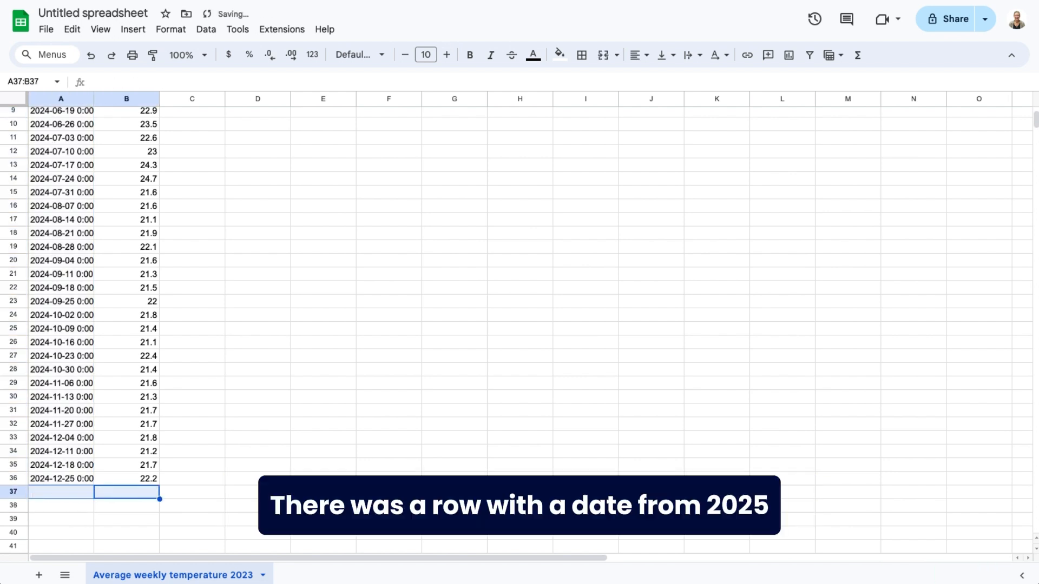
{"action": "left_click", "coordinate": [176, 486]}
Rename the spreadsheet as "Weekly average temperature 2023".
{"action": "scroll", "coordinate": [177, 486], "scroll_direction": "up", "scroll_amount": 3}
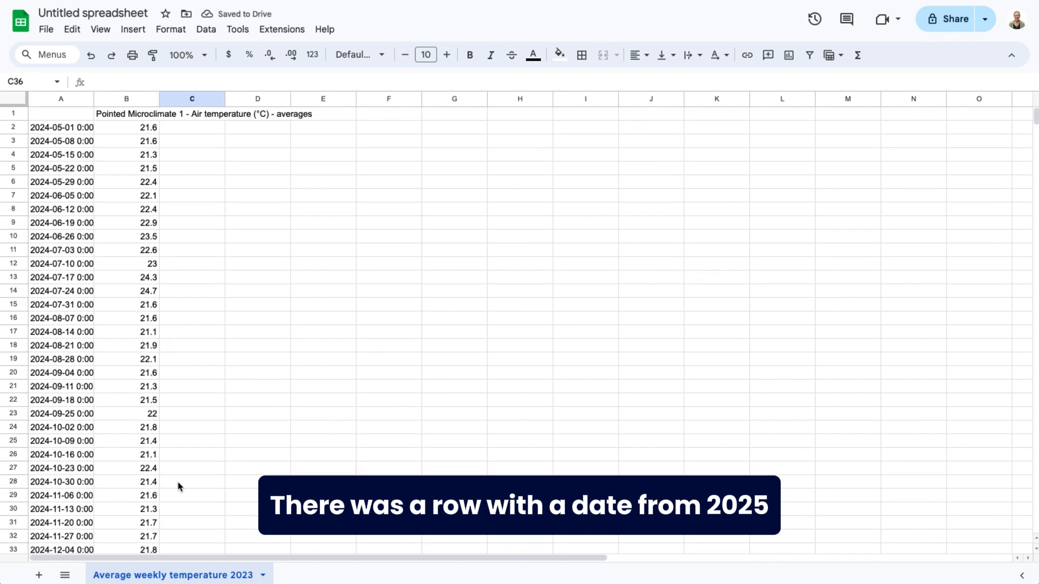
{"action": "left_click", "coordinate": [114, 13]}
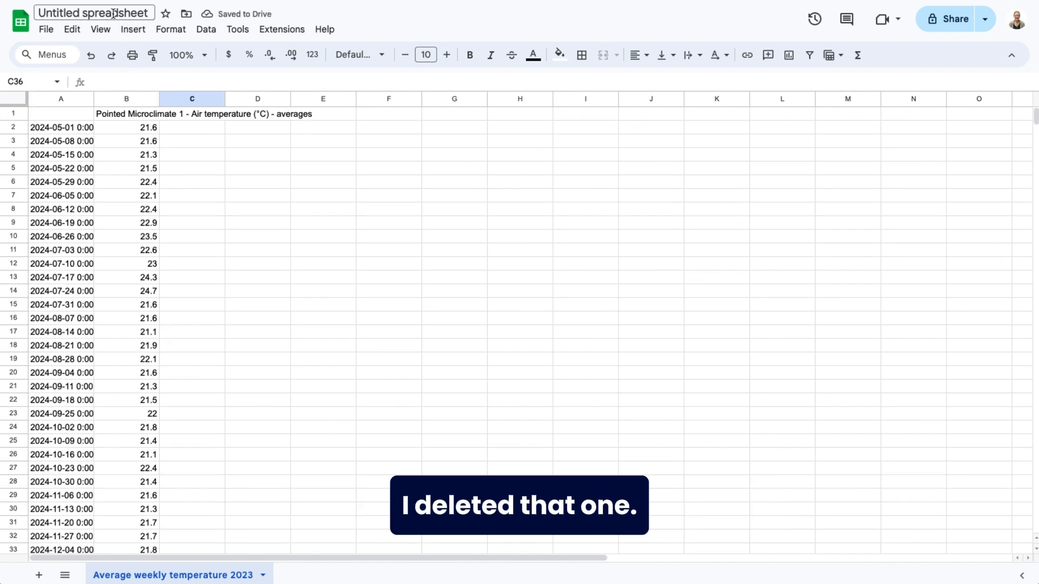
{"action": "type", "text": "Weekly average temperature 2023"}
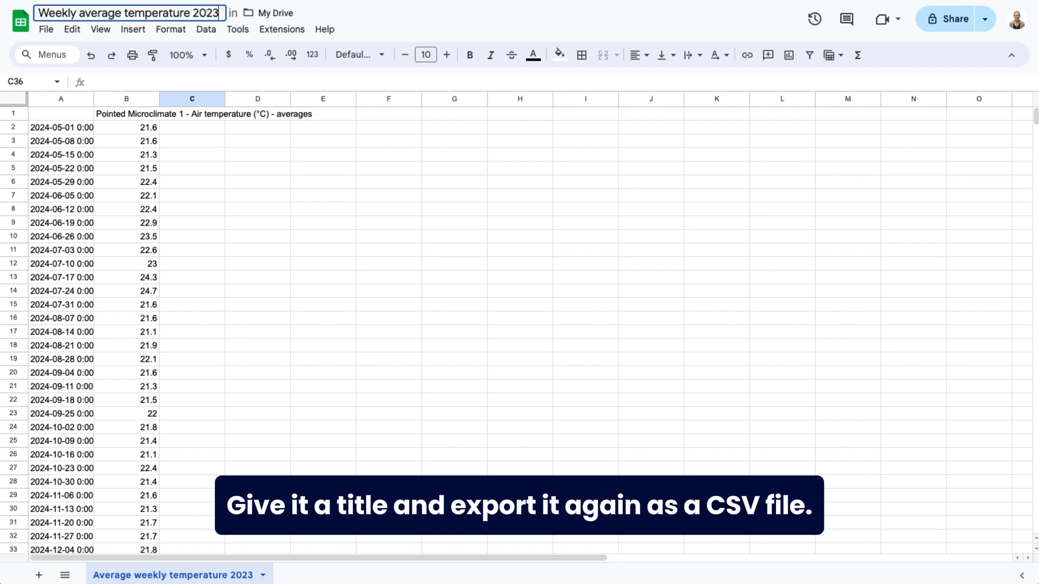
{"action": "key", "text": "Return"}
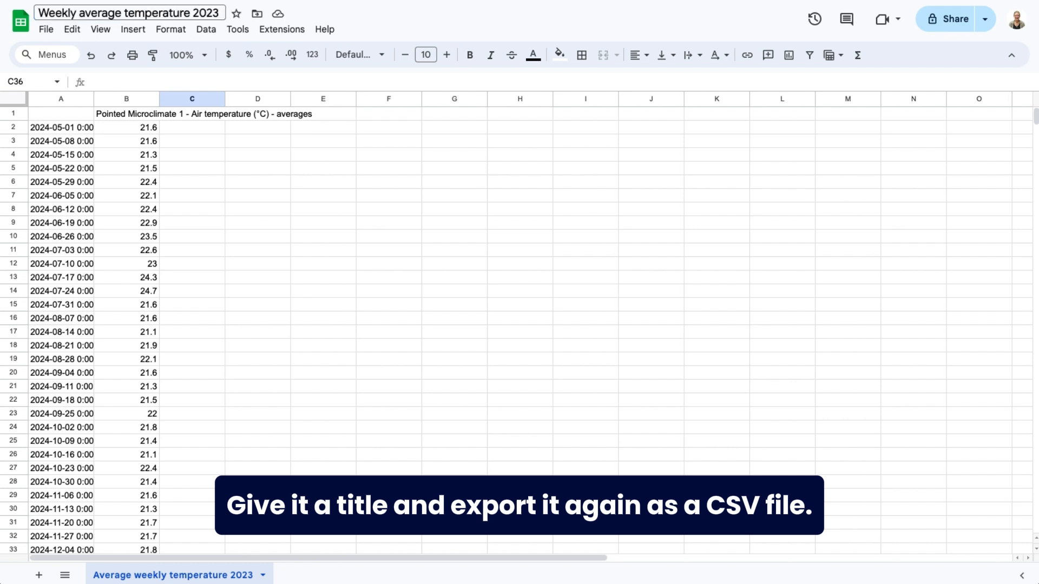
Download the sheet as a Comma Separated Values (.csv) file.
{"action": "left_click", "coordinate": [48, 31]}
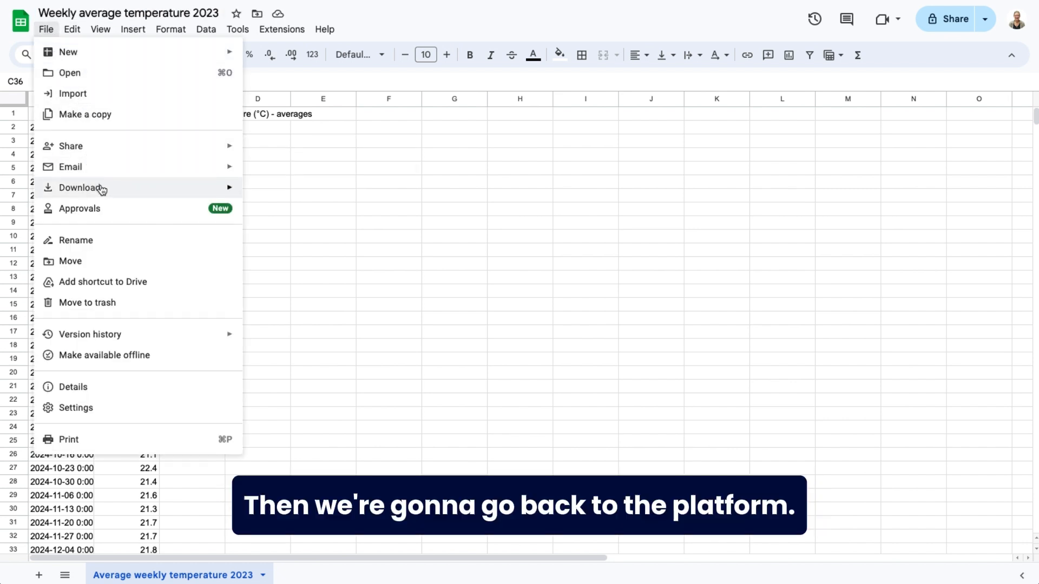
{"action": "mouse_move", "coordinate": [117, 190]}
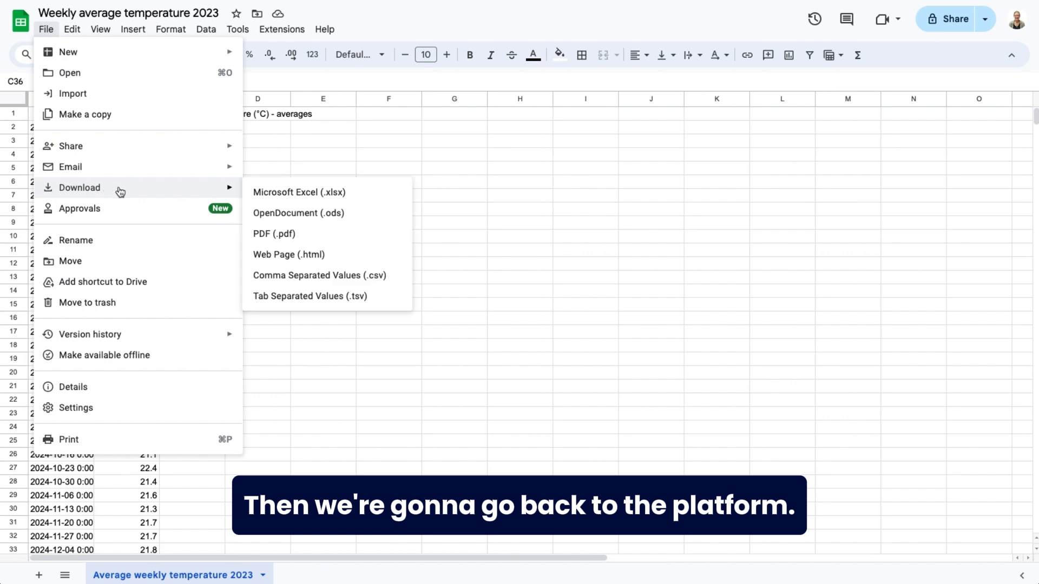
{"action": "left_click", "coordinate": [302, 276]}
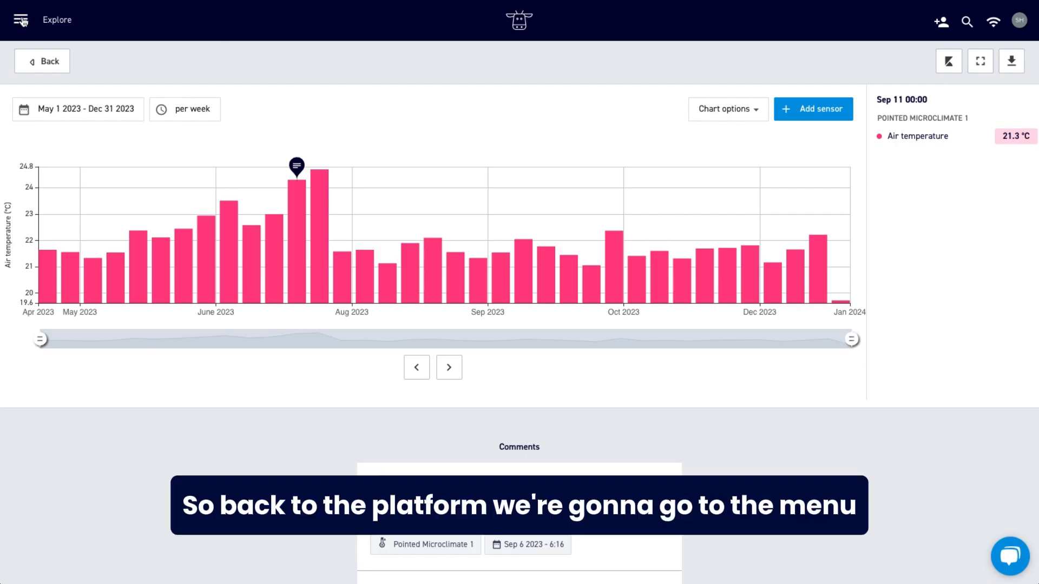
In the 30MHz platform's Registration Sheets app, start a file import with the downloaded Weekly average temperature 2023 CSV file.
{"action": "left_click", "coordinate": [21, 20]}
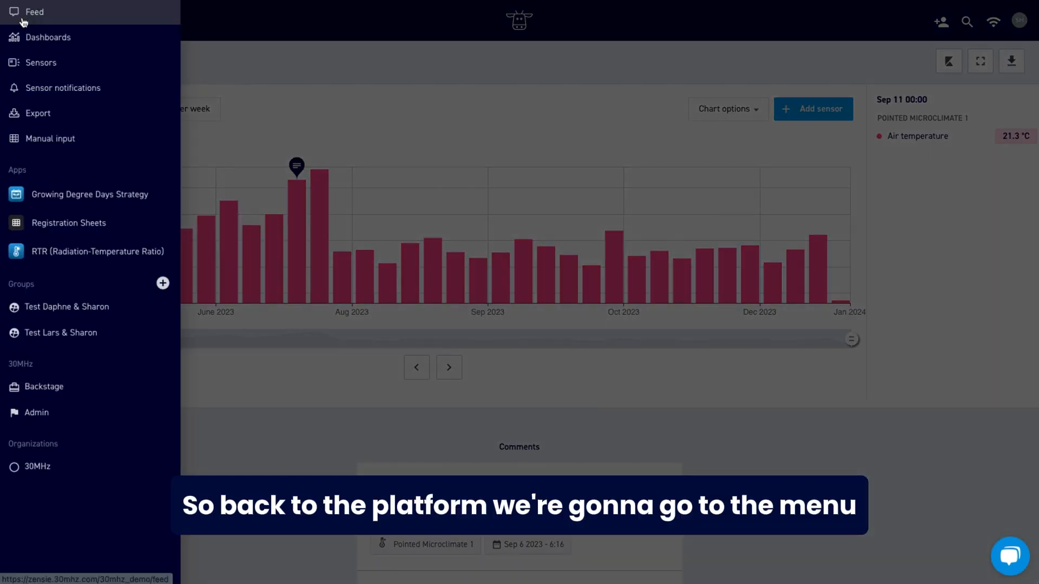
{"action": "left_click", "coordinate": [74, 225]}
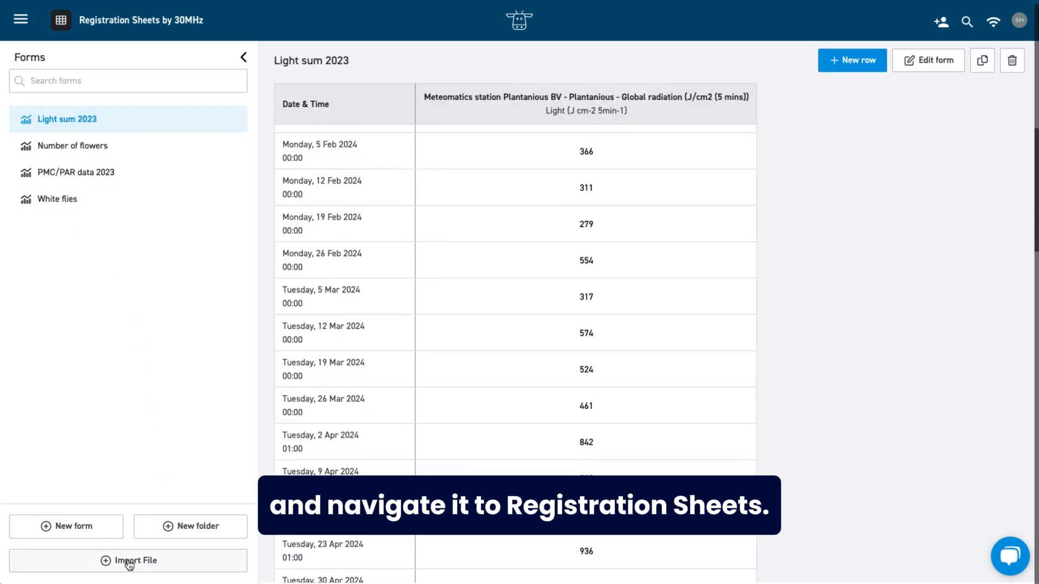
{"action": "left_click", "coordinate": [129, 562]}
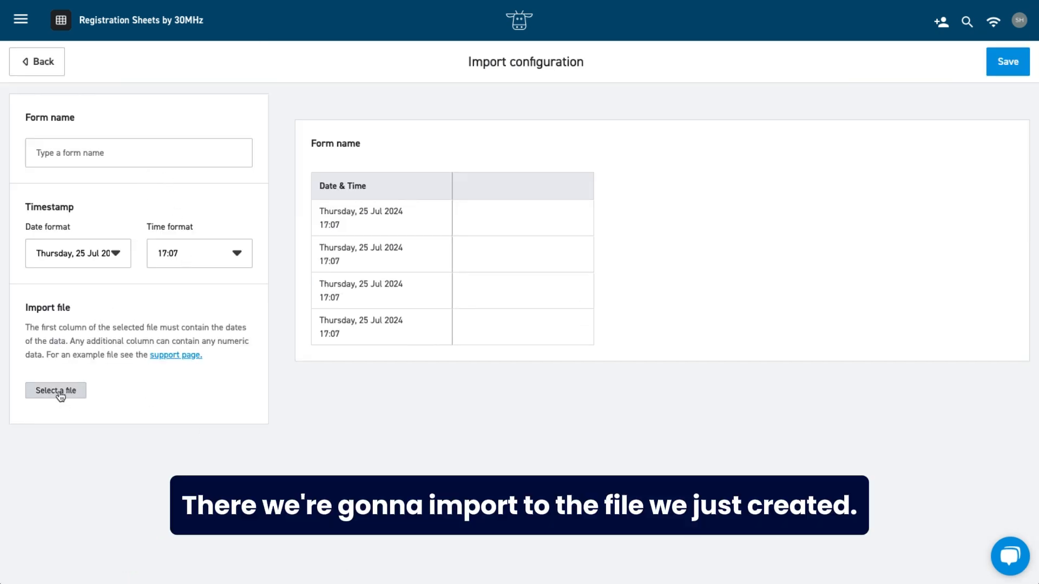
{"action": "left_click", "coordinate": [96, 386]}
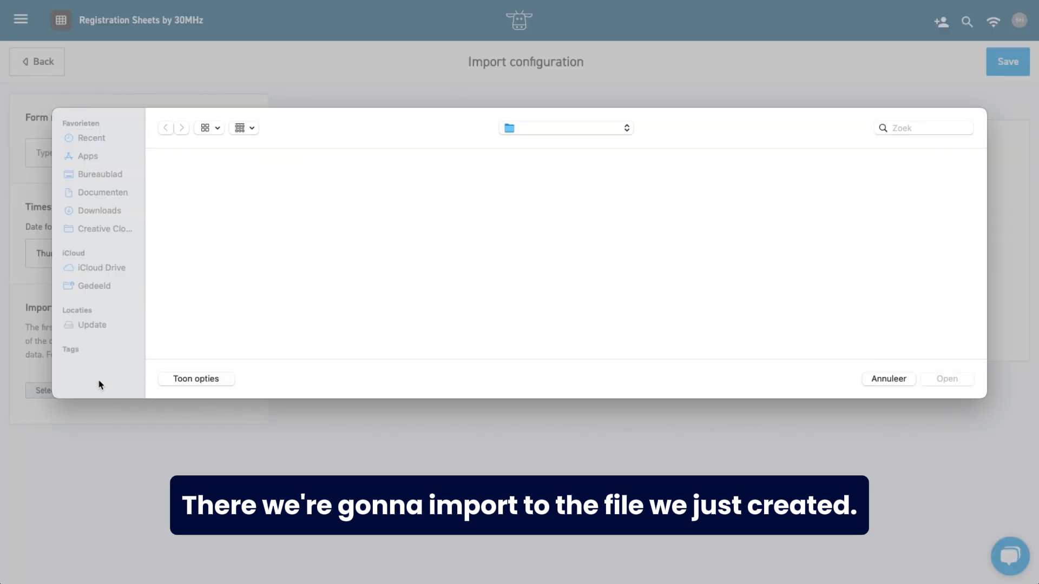
{"action": "left_click", "coordinate": [767, 285]}
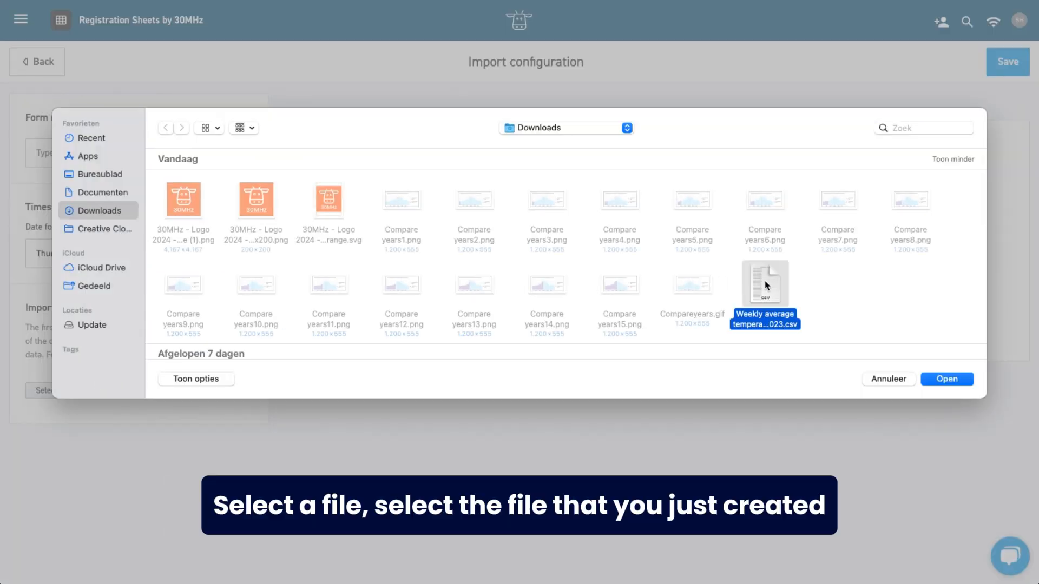
{"action": "left_click", "coordinate": [932, 379]}
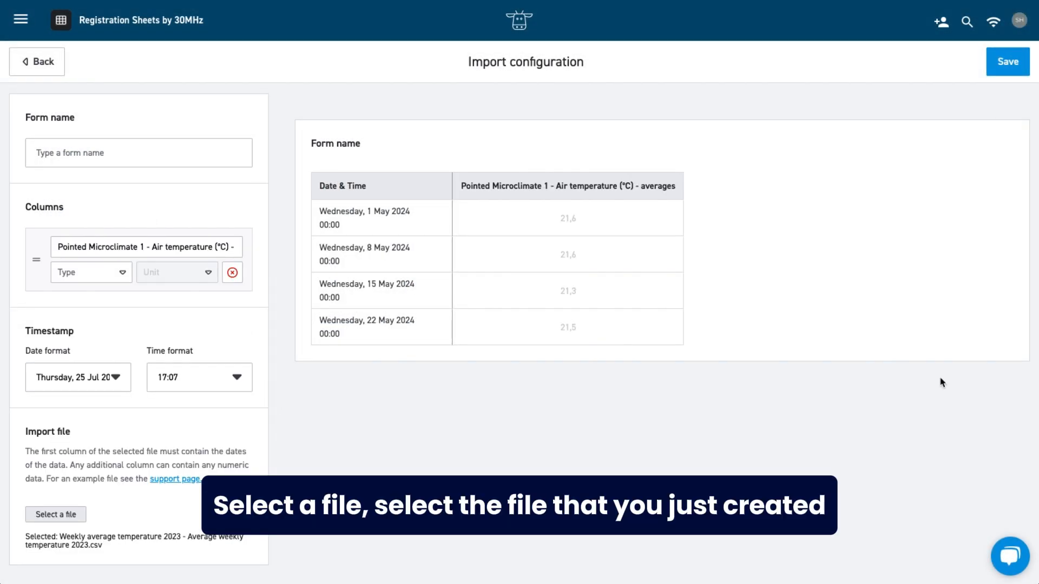
Name the form "Weekly average temperature 2023" and its data column "PMC 1 - Air temperature 2023".
{"action": "left_click", "coordinate": [98, 148]}
{"action": "type", "text": "Weekly average temperature 2023"}
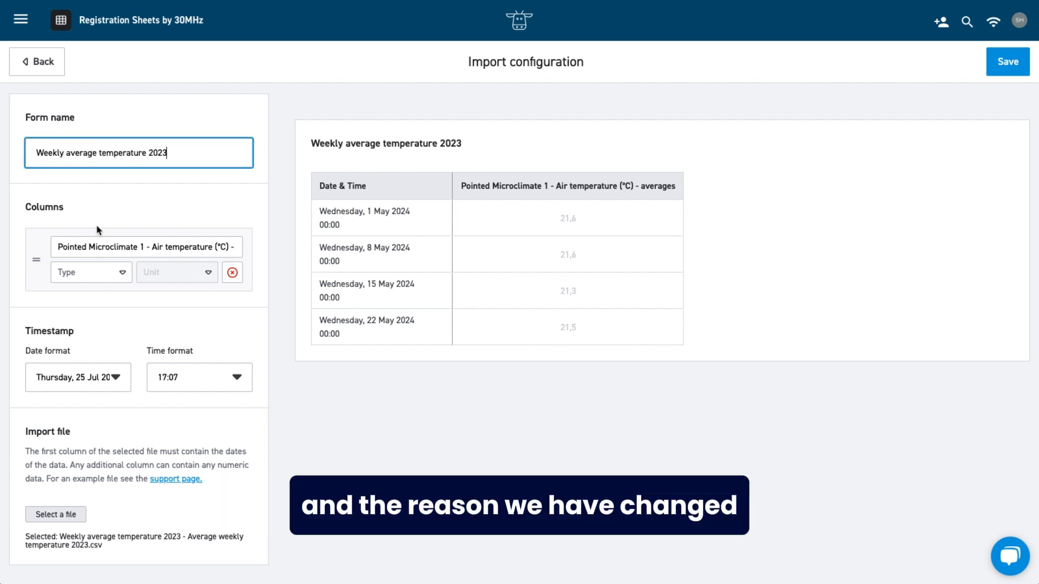
{"action": "left_click", "coordinate": [109, 245]}
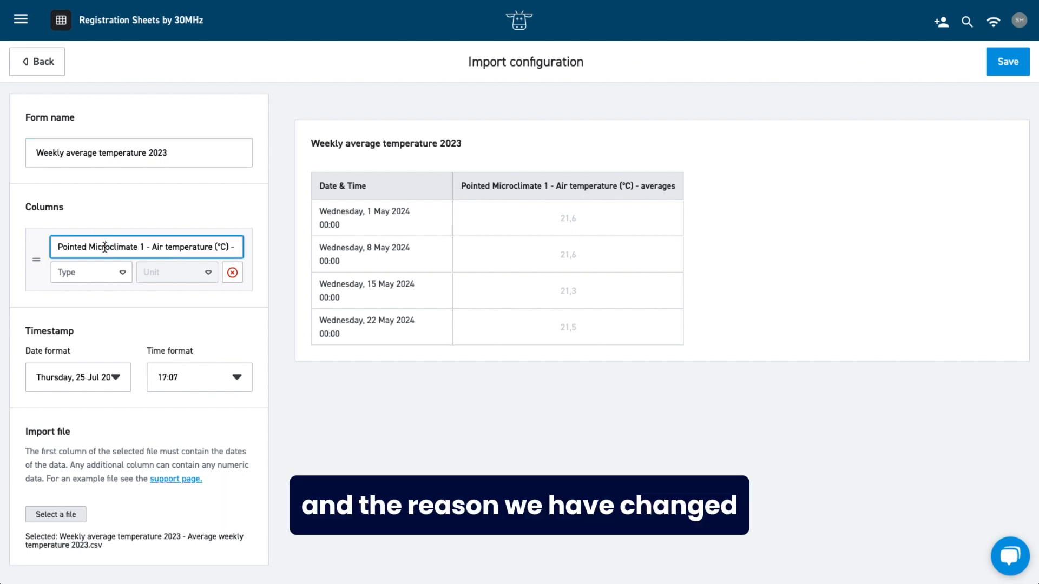
{"action": "key", "text": "ctrl+a"}
{"action": "type", "text": "PMC 1 - air temperatu"}
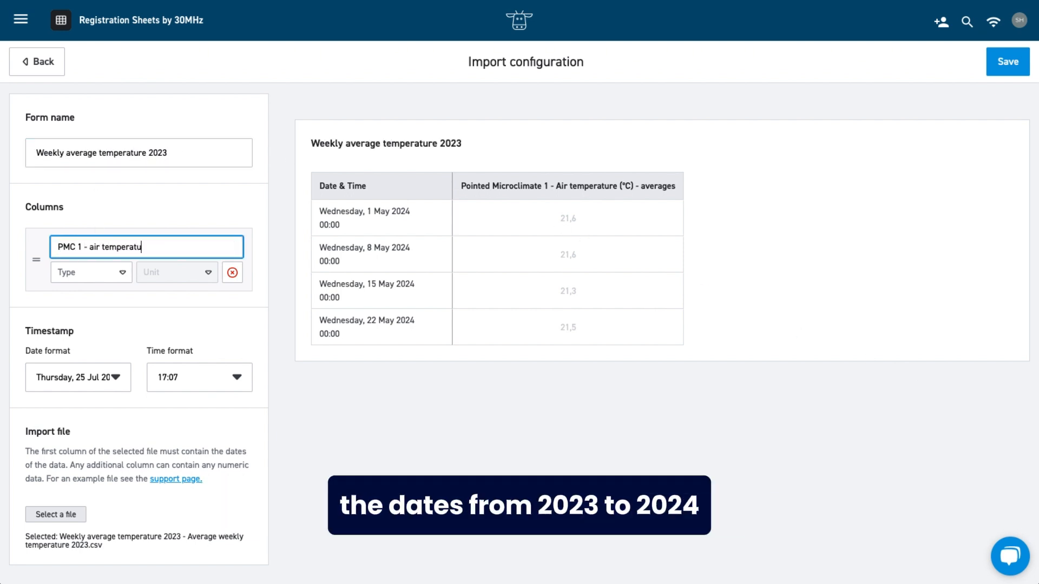
{"action": "key", "text": "BackSpace"}
{"action": "type", "text": "A"}
Set the column's type to Temperature in °C and save the import configuration.
{"action": "left_click", "coordinate": [122, 273]}
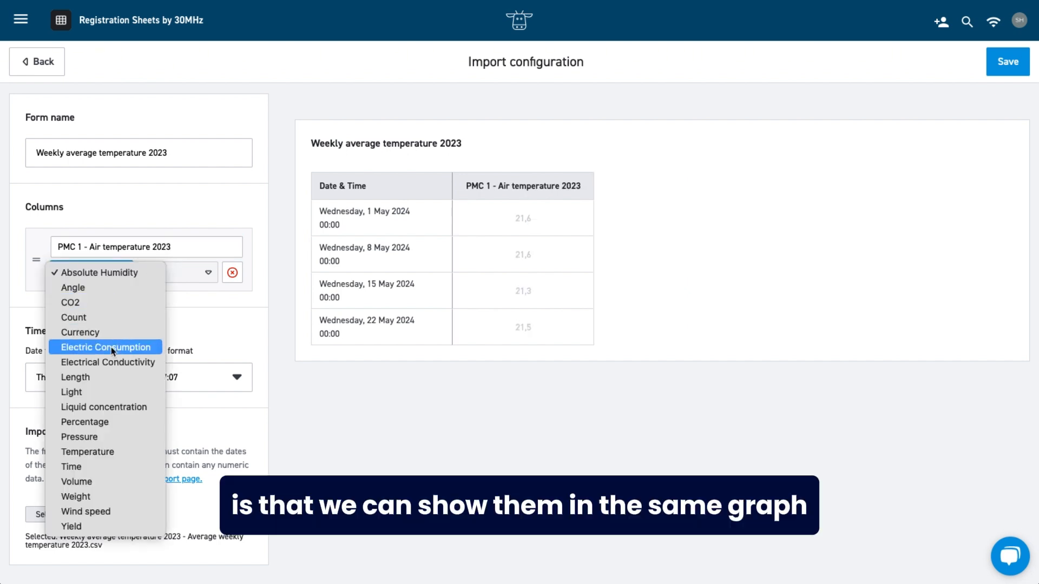
{"action": "left_click", "coordinate": [104, 456]}
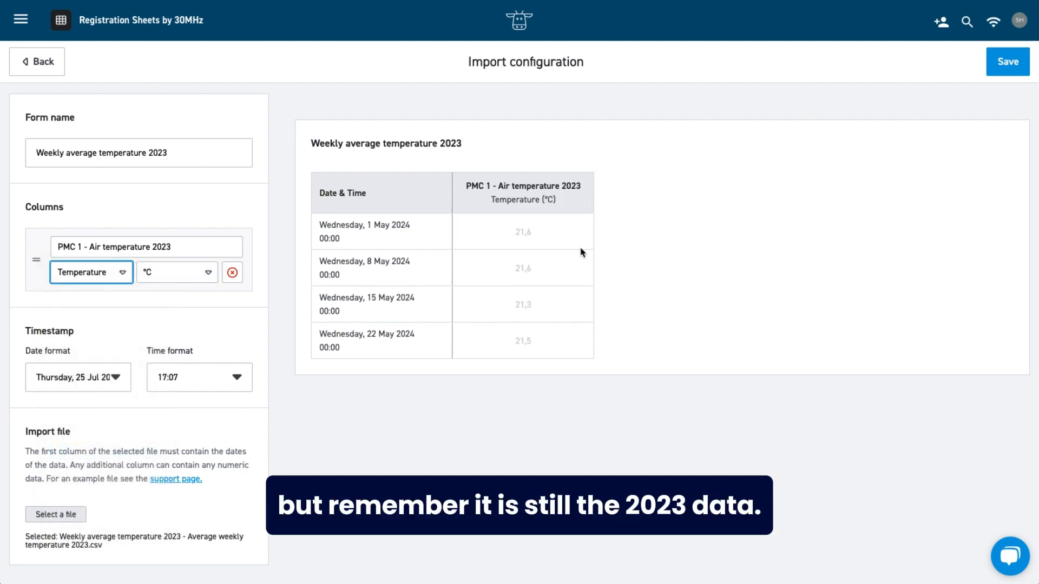
{"action": "left_click", "coordinate": [1004, 64]}
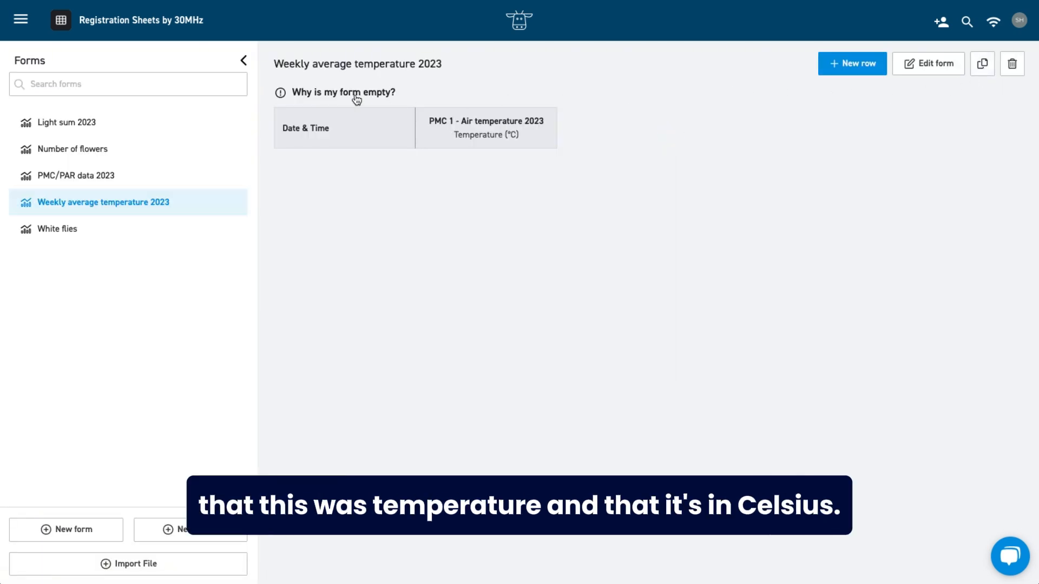
Read the explanation of why the new form is empty, and refresh the page to check the imported dates and temperatures.
{"action": "left_click", "coordinate": [356, 97]}
{"action": "left_click_drag", "start_coordinate": [564, 114], "coordinate": [638, 114]}
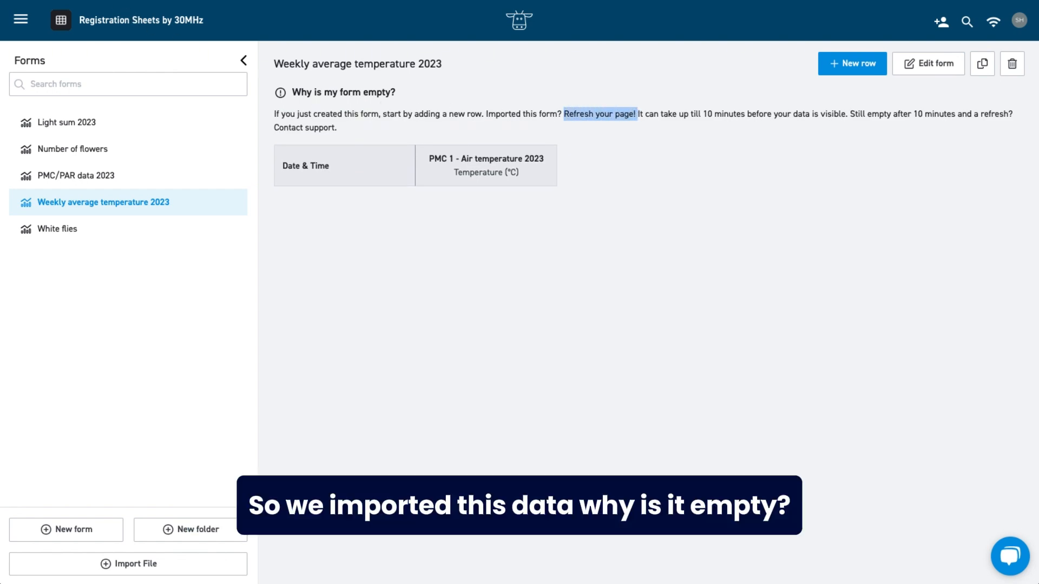
{"action": "key", "text": "ctrl+r"}
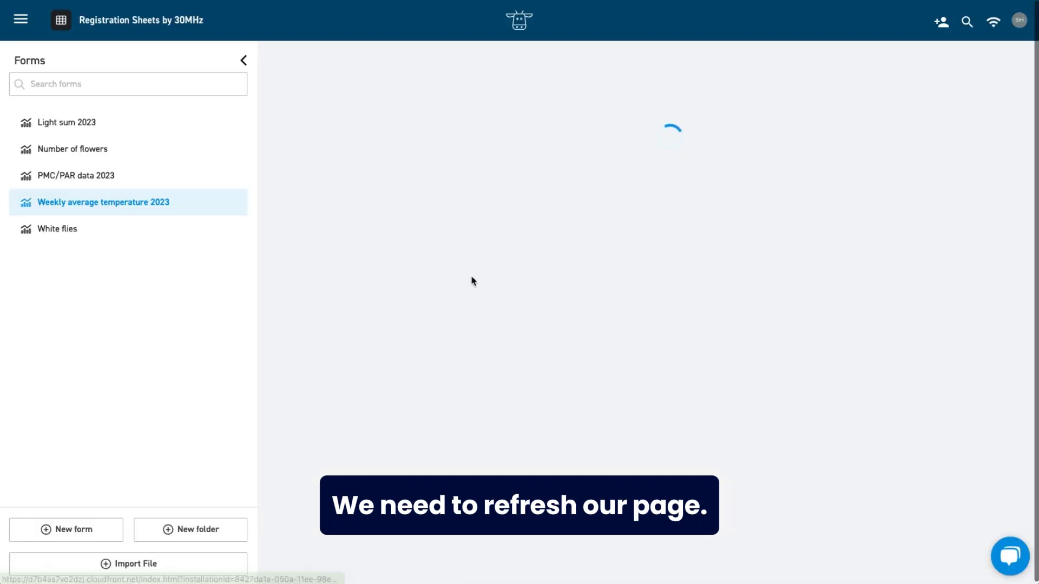
{"action": "scroll", "coordinate": [549, 299], "scroll_direction": "down", "scroll_amount": 4}
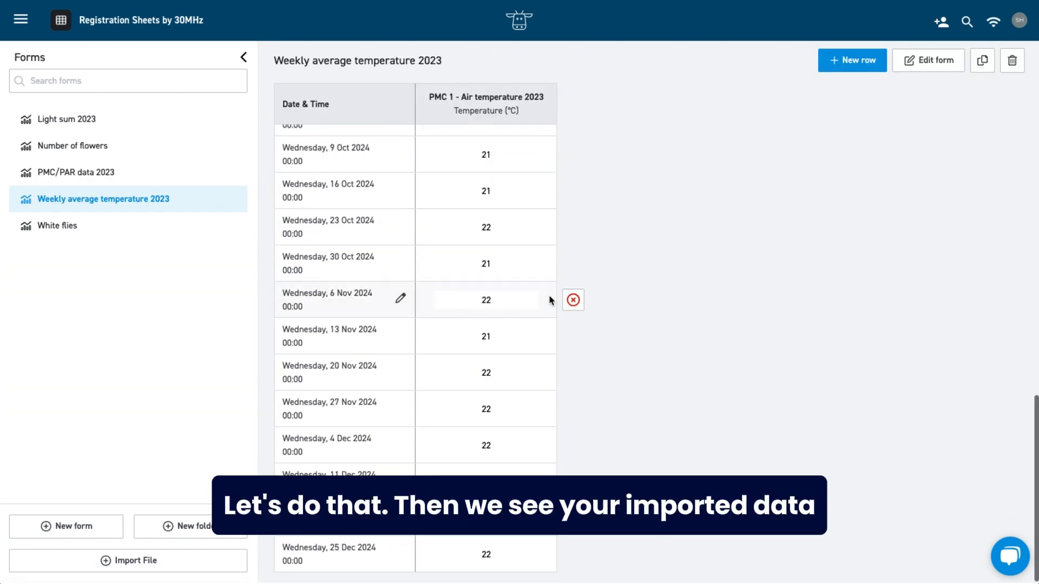
{"action": "scroll", "coordinate": [519, 307], "scroll_direction": "up", "scroll_amount": 15}
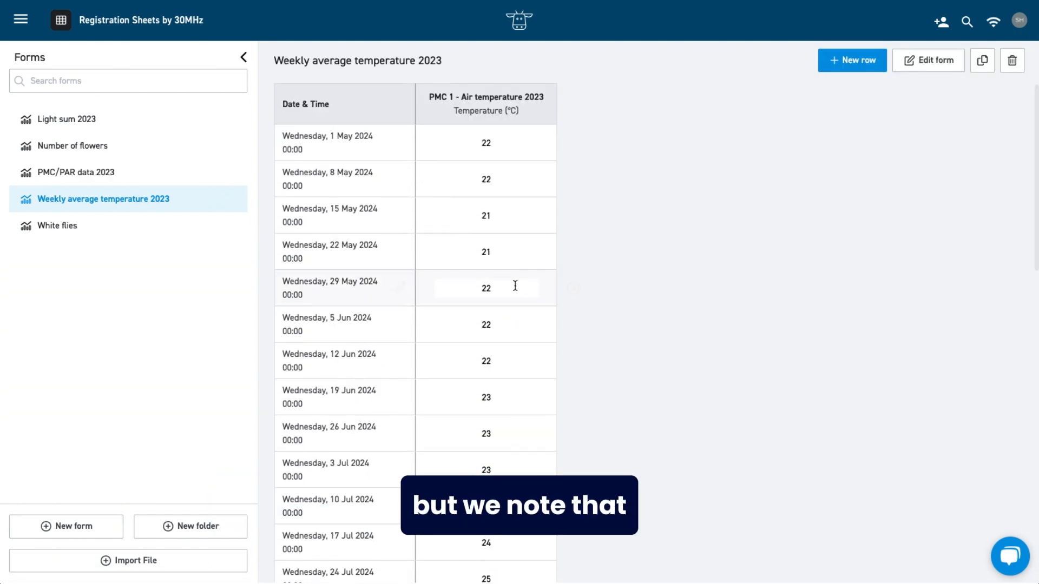
{"action": "left_click", "coordinate": [487, 143]}
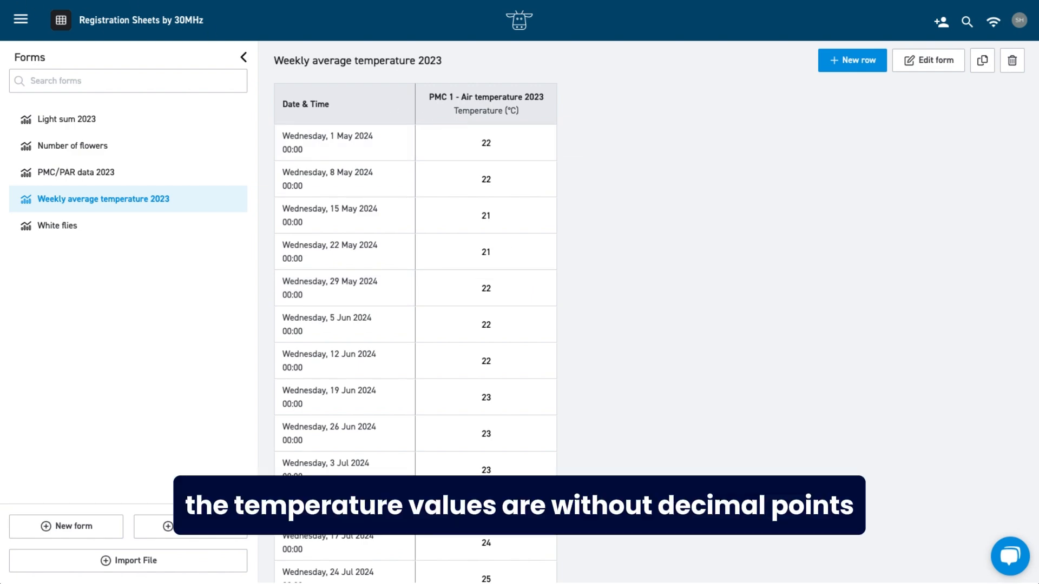
Go to the platform's Sensors overview and search for "week" to find the imported weekly temperature sensor.
{"action": "left_click", "coordinate": [25, 20]}
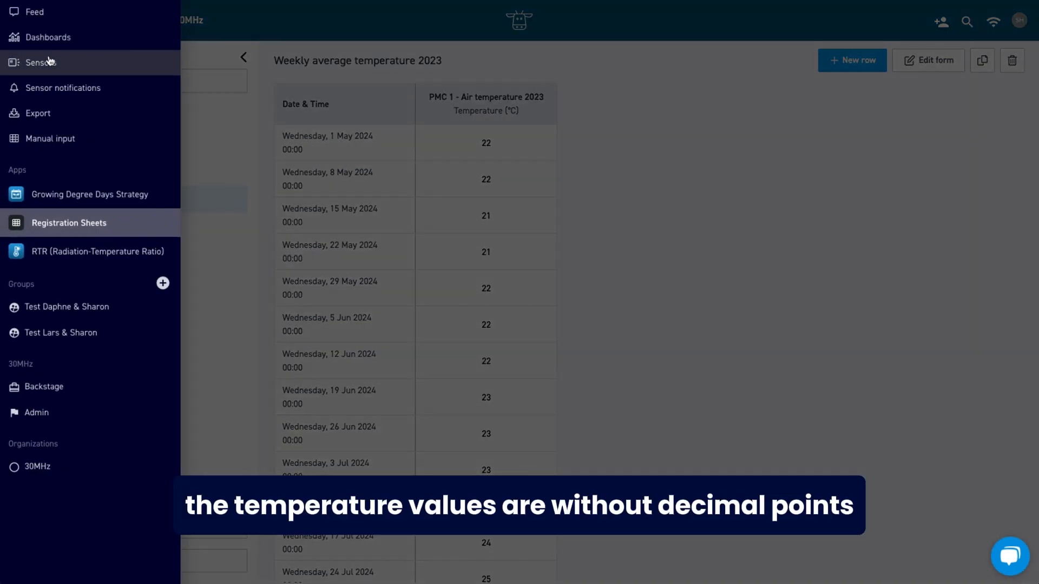
{"action": "left_click", "coordinate": [49, 68]}
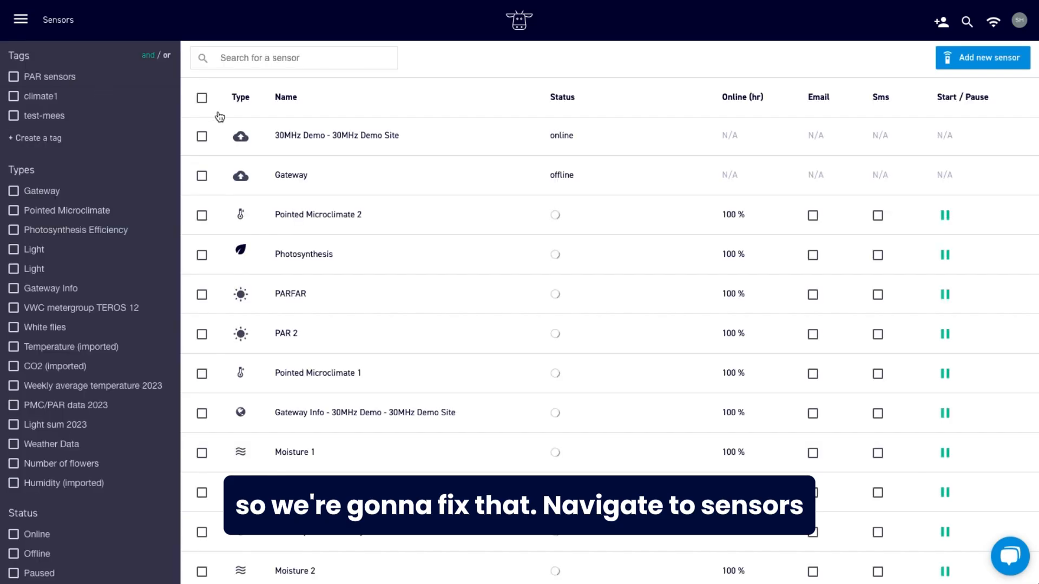
{"action": "type", "text": "week"}
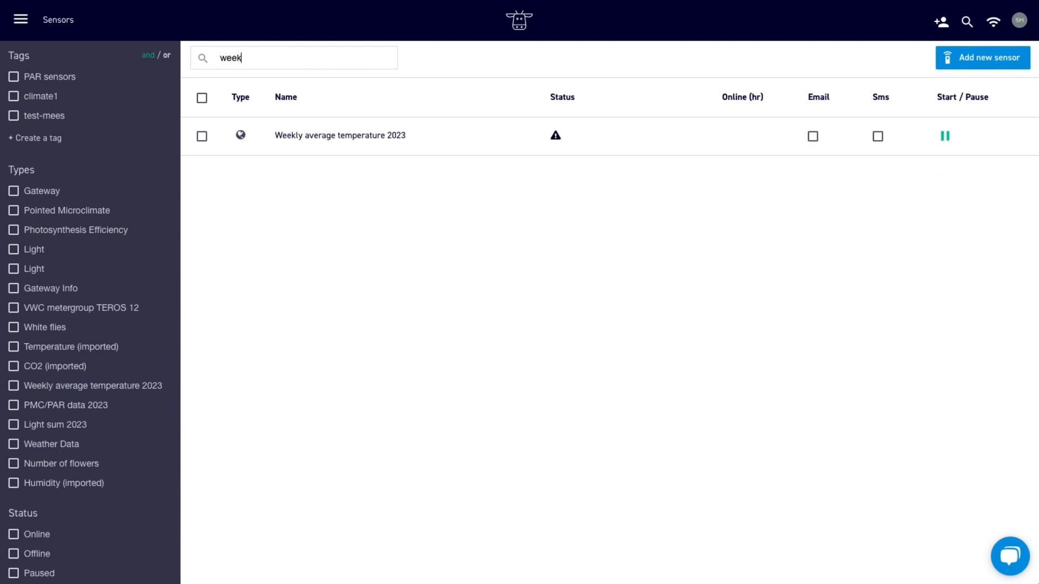
Set the Weekly average temperature 2023 sensor's PMC 1 - Air temperature 2023 decimals to 0.0, save the settings and close them.
{"action": "left_click", "coordinate": [300, 134]}
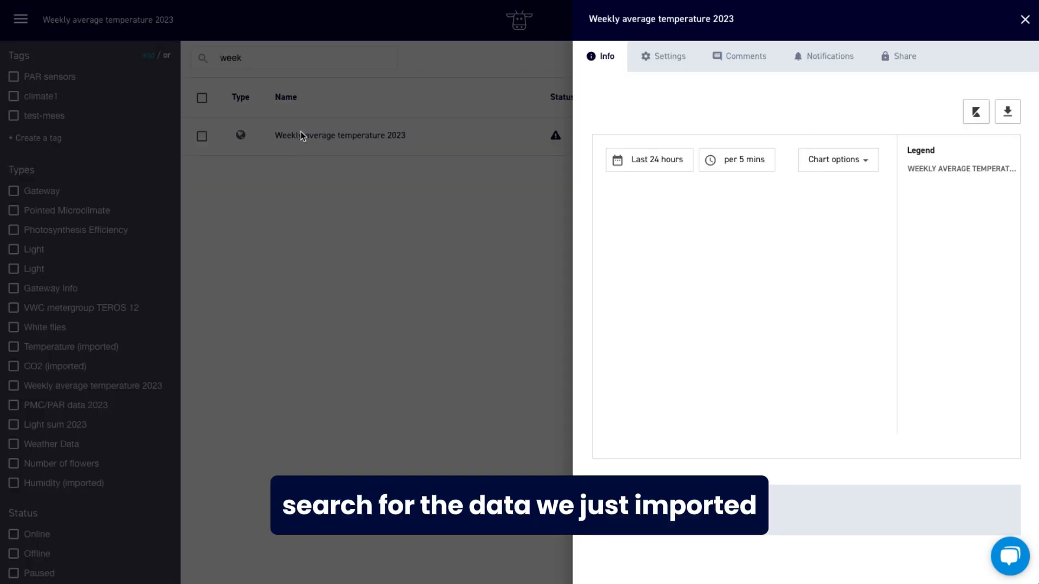
{"action": "left_click", "coordinate": [673, 57]}
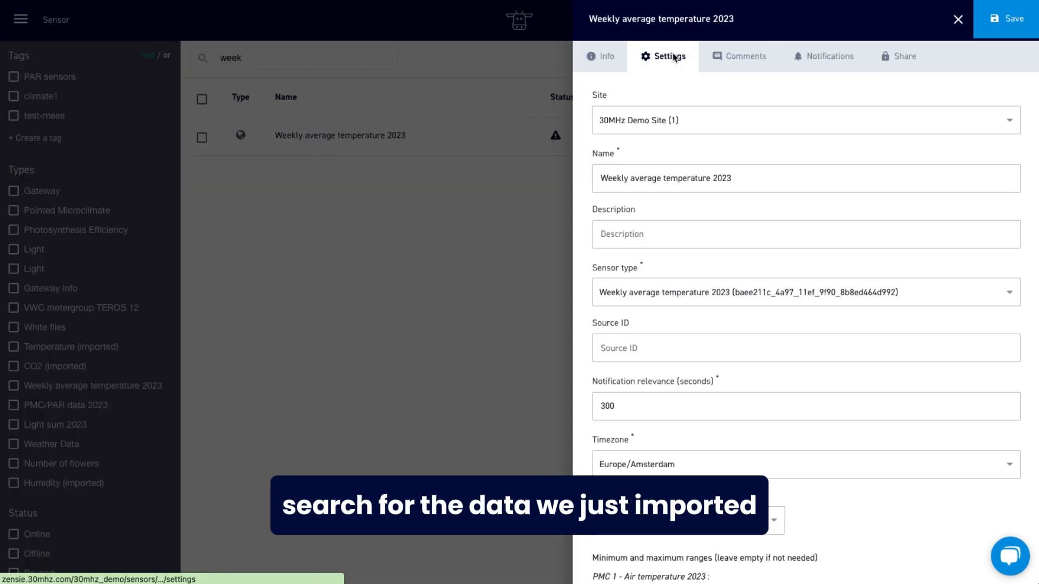
{"action": "left_click", "coordinate": [677, 522]}
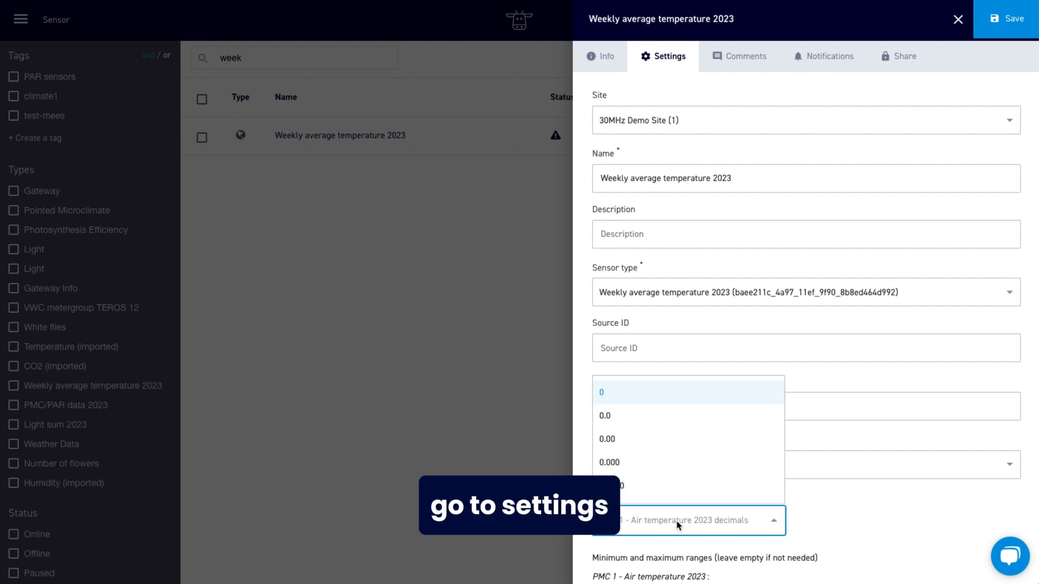
{"action": "left_click", "coordinate": [615, 421]}
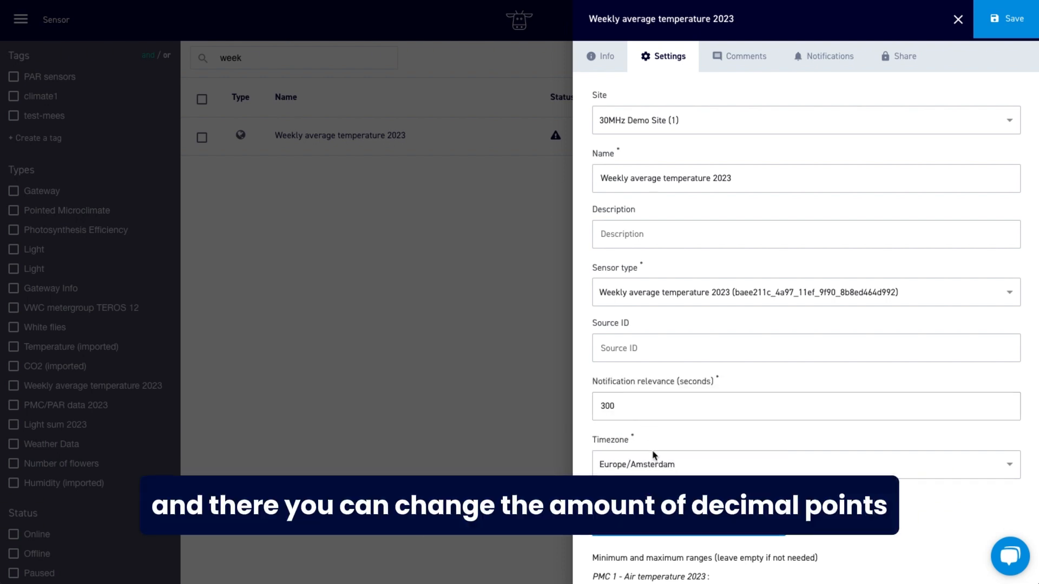
{"action": "left_click", "coordinate": [993, 21]}
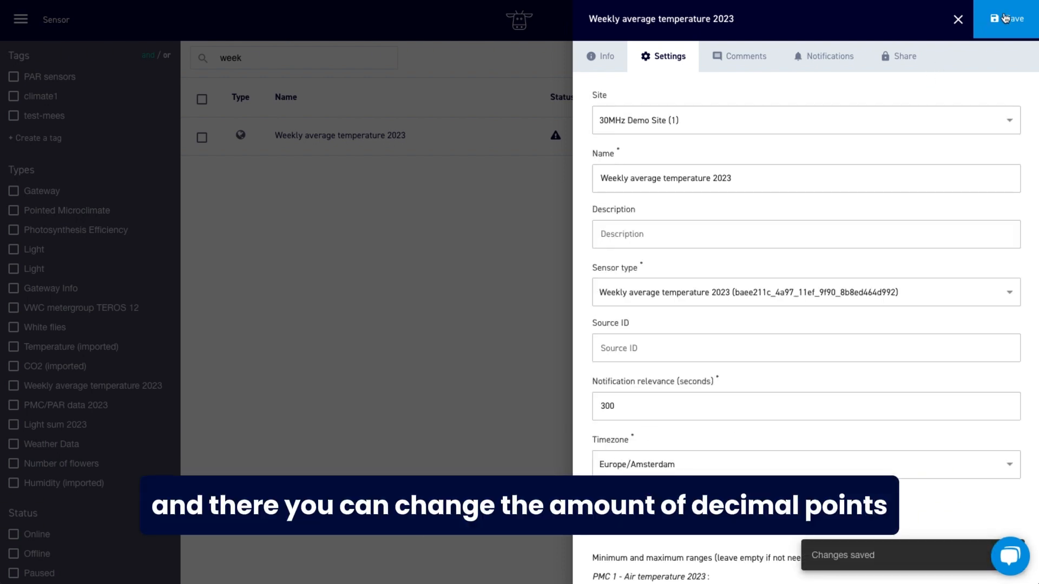
{"action": "left_click", "coordinate": [404, 265]}
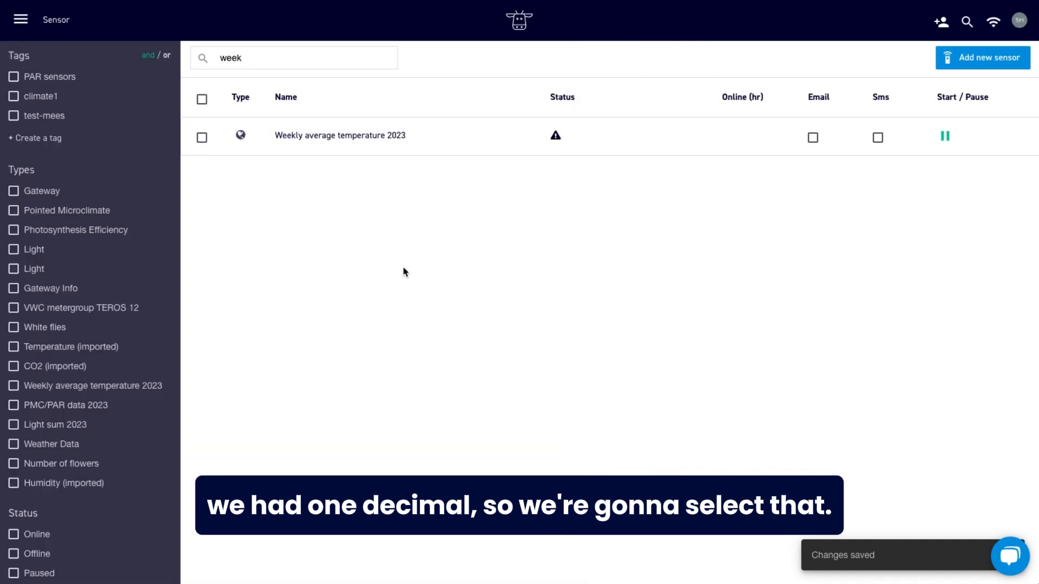
Go to Registration Sheets and check the decimals of the temperatures in the Weekly average temperature 2023 form.
{"action": "left_click", "coordinate": [22, 22]}
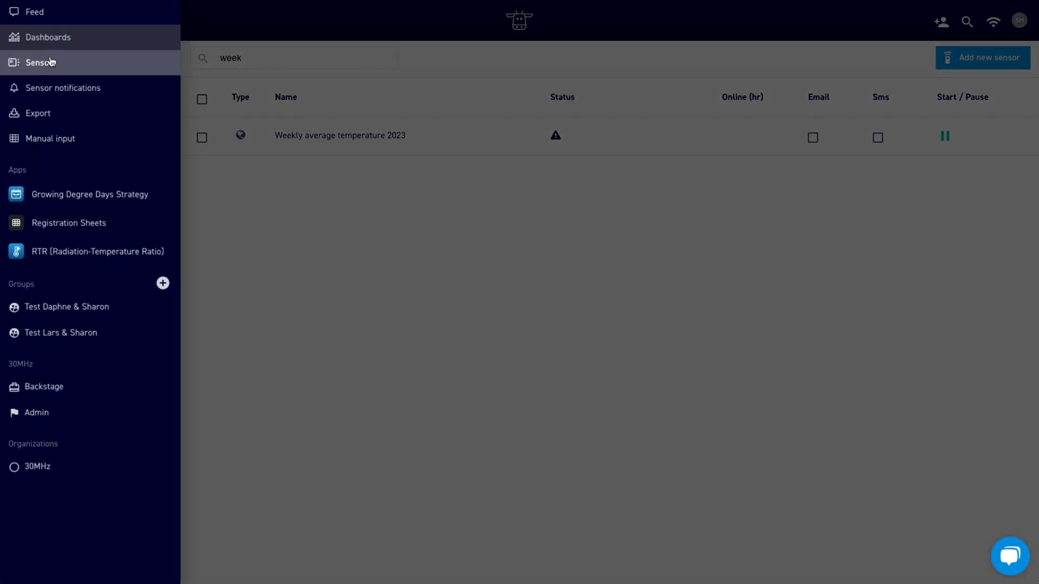
{"action": "left_click", "coordinate": [80, 223]}
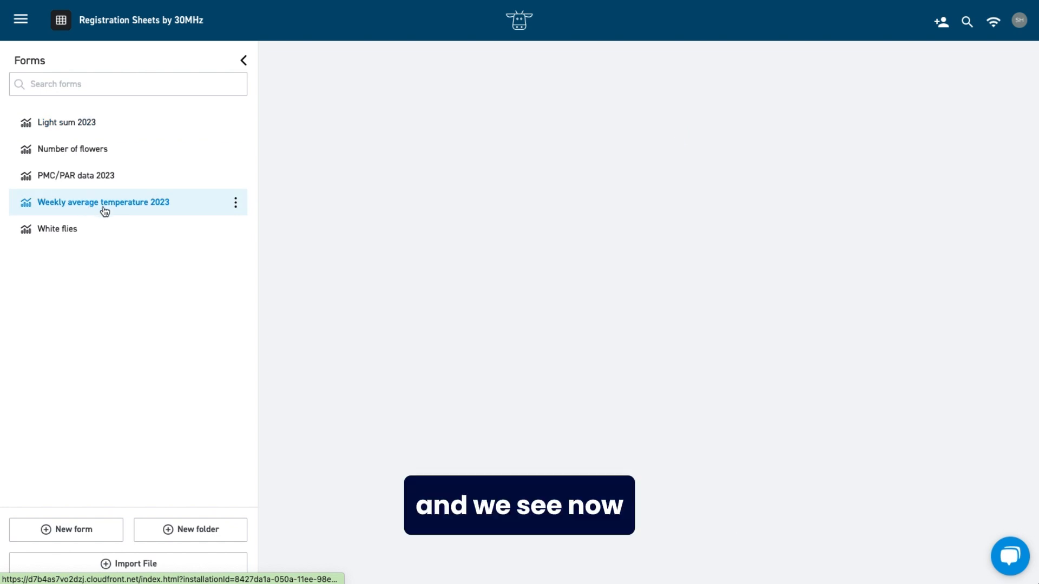
{"action": "scroll", "coordinate": [343, 184], "scroll_direction": "down", "scroll_amount": 10}
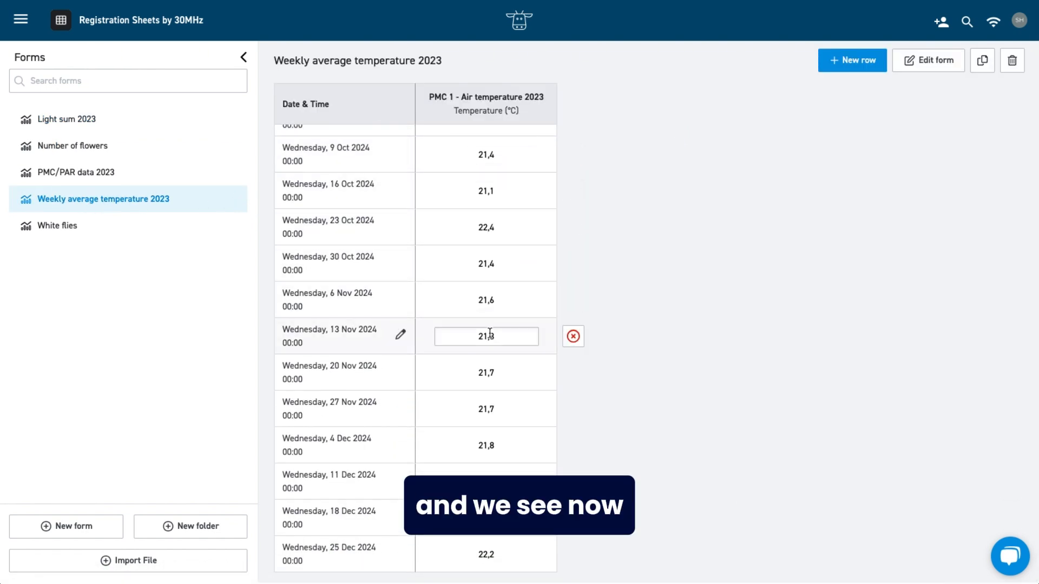
{"action": "scroll", "coordinate": [489, 333], "scroll_direction": "up", "scroll_amount": 15}
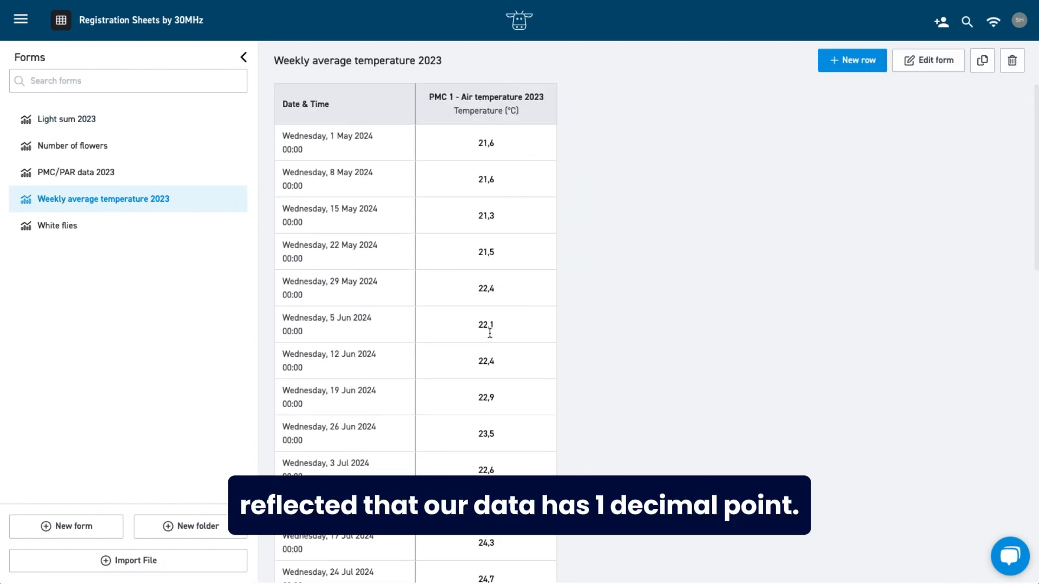
Return to the Compare years dashboard and start a new widget that combines sensors in one widget.
{"action": "left_click", "coordinate": [21, 20]}
{"action": "left_click", "coordinate": [34, 38]}
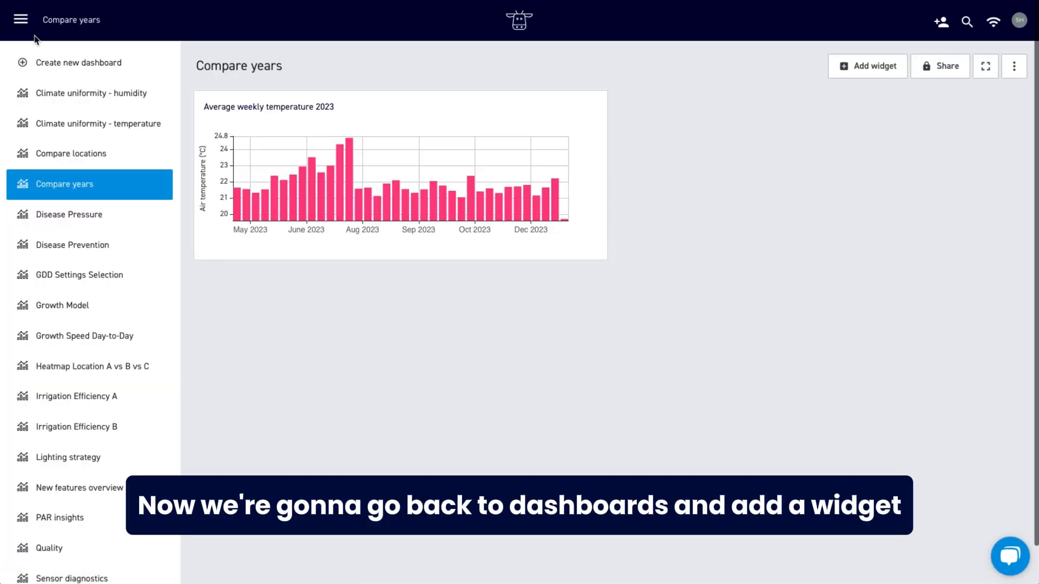
{"action": "left_click", "coordinate": [857, 76]}
{"action": "left_click", "coordinate": [367, 274]}
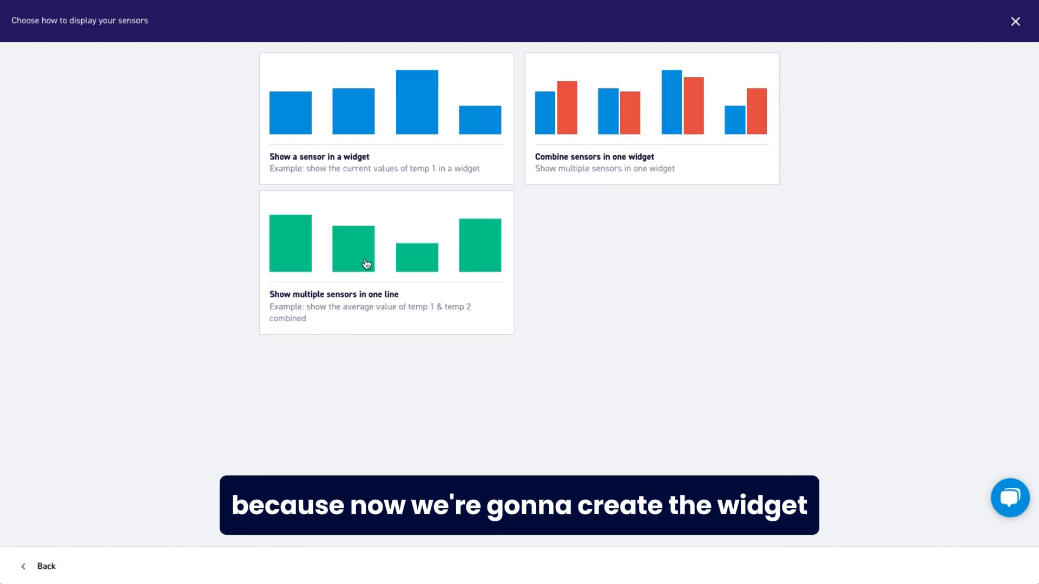
{"action": "left_click", "coordinate": [646, 114]}
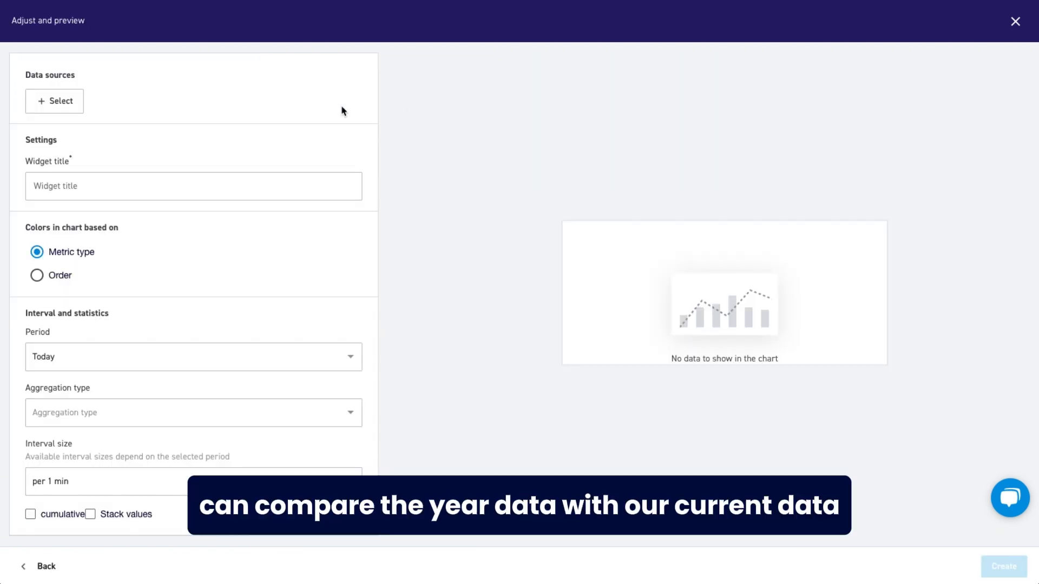
Choose Pointed Microclimate 1 as a data source and keep only its Air temperature metric.
{"action": "left_click", "coordinate": [69, 101]}
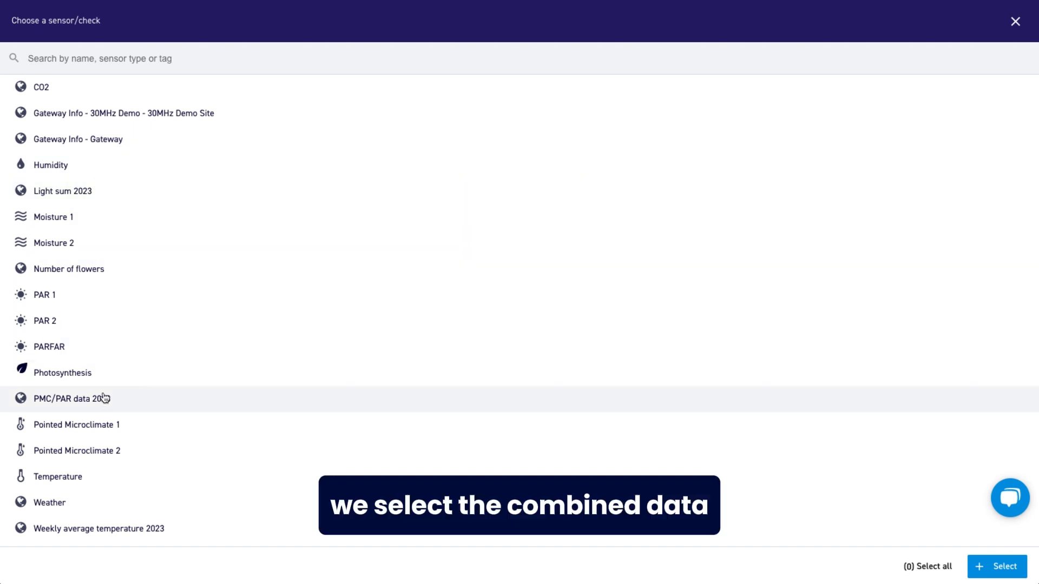
{"action": "left_click", "coordinate": [93, 423]}
{"action": "scroll", "coordinate": [119, 413], "scroll_direction": "down", "scroll_amount": 1}
{"action": "scroll", "coordinate": [119, 414], "scroll_direction": "down", "scroll_amount": 1}
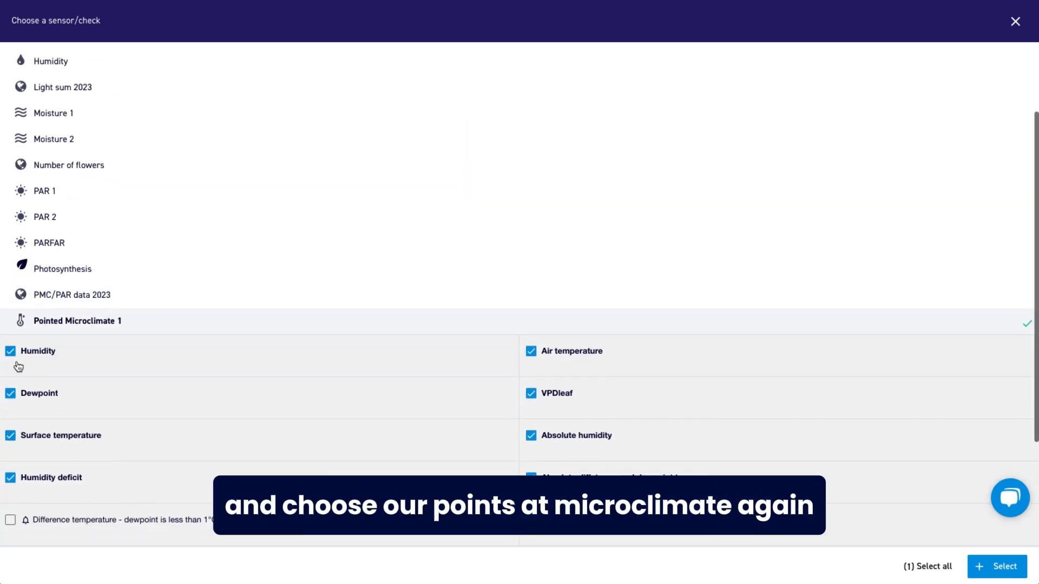
{"action": "left_click", "coordinate": [10, 350]}
{"action": "left_click", "coordinate": [10, 392]}
{"action": "left_click", "coordinate": [10, 435]}
{"action": "left_click", "coordinate": [11, 477]}
{"action": "left_click", "coordinate": [531, 392]}
{"action": "left_click", "coordinate": [531, 435]}
{"action": "scroll", "coordinate": [49, 503], "scroll_direction": "down", "scroll_amount": 3}
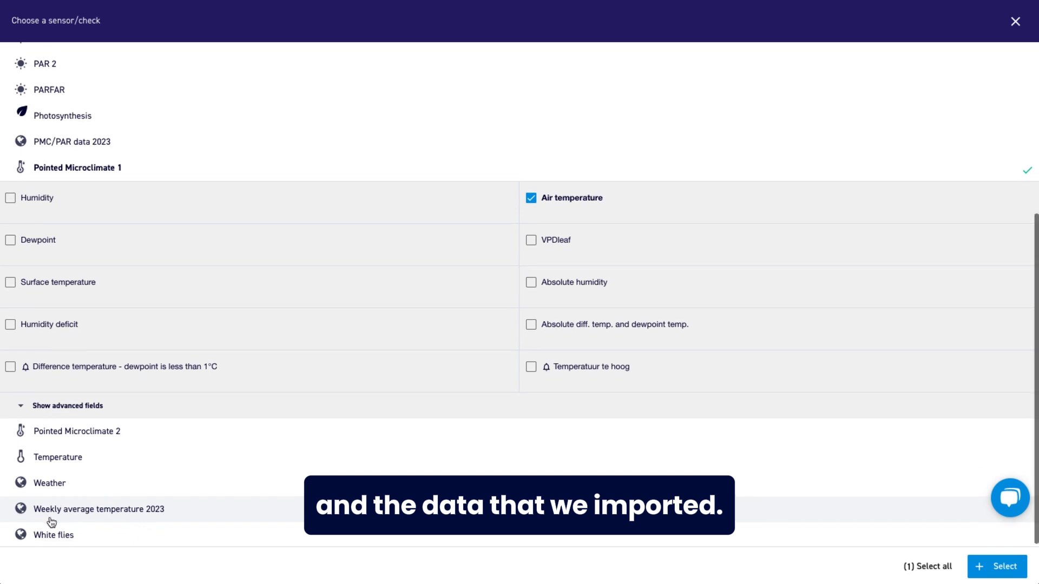
Include Weekly average temperature 2023 with its PMC 1 - Air temperature 2023 metric and confirm both data sources.
{"action": "left_click", "coordinate": [50, 513]}
{"action": "scroll", "coordinate": [50, 515], "scroll_direction": "down", "scroll_amount": 1}
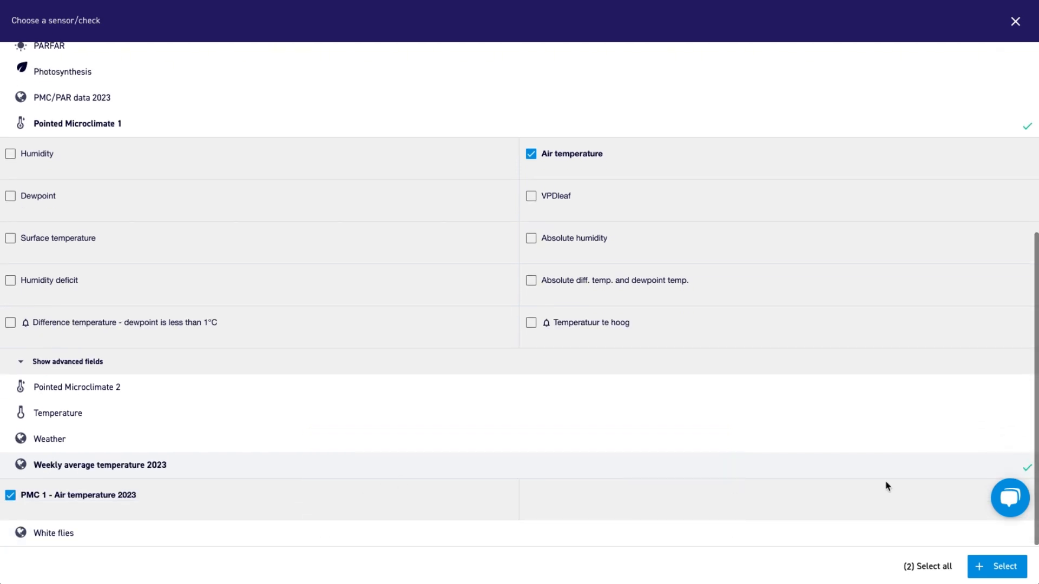
{"action": "left_click", "coordinate": [989, 569]}
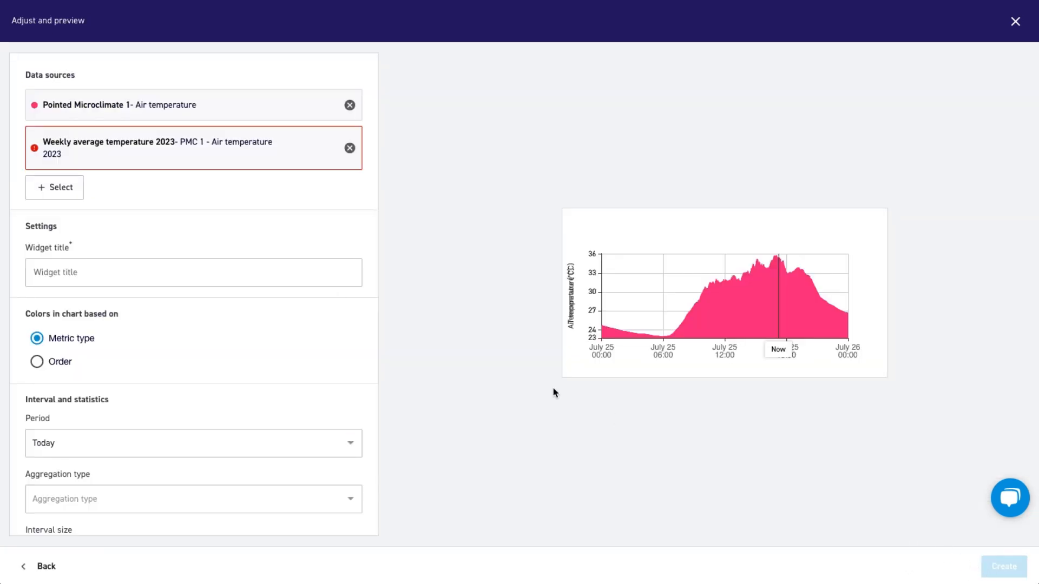
Title the widget "Weekly average temperature 2023 vs 2024".
{"action": "scroll", "coordinate": [114, 243], "scroll_direction": "down", "scroll_amount": 2}
{"action": "left_click", "coordinate": [65, 179]}
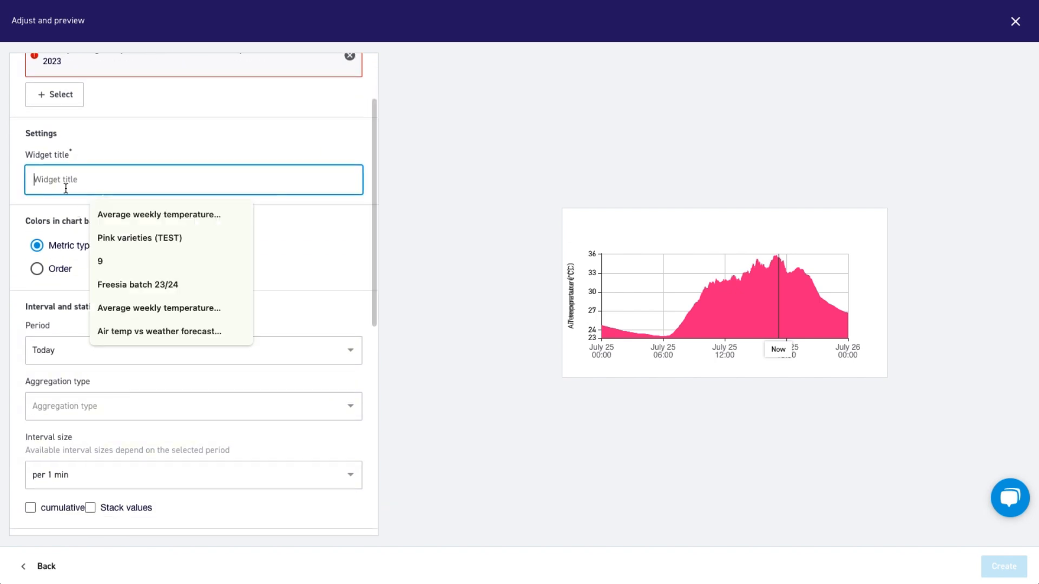
{"action": "type", "text": "Weekly average temperature 2023 vs 2024"}
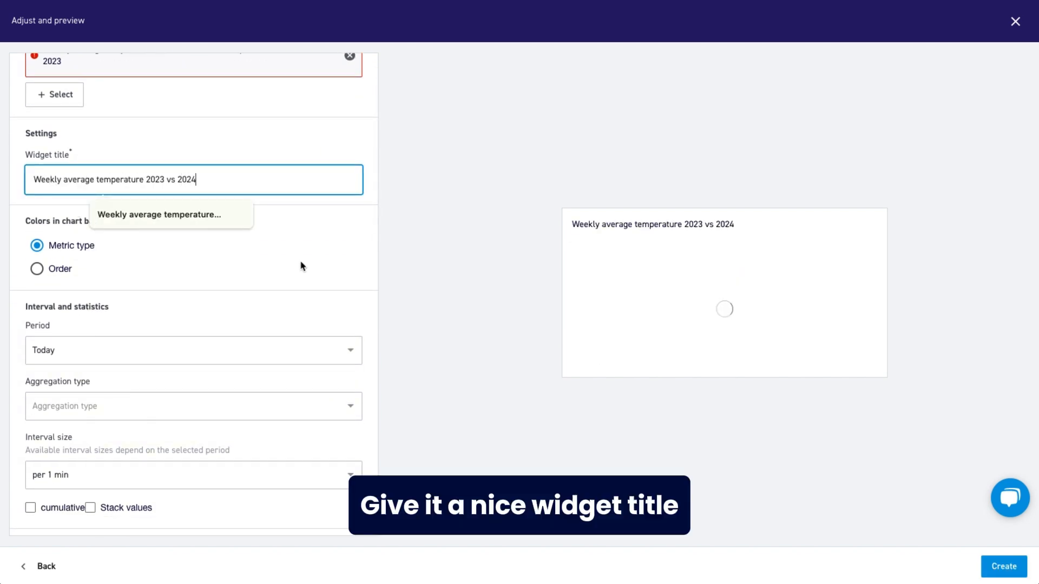
{"action": "left_click", "coordinate": [190, 332]}
Set the widget's period to Custom begin and end date, starting from 1 May 2024.
{"action": "scroll", "coordinate": [190, 332], "scroll_direction": "down", "scroll_amount": 1}
{"action": "scroll", "coordinate": [191, 332], "scroll_direction": "down", "scroll_amount": 1}
{"action": "left_click", "coordinate": [86, 283]}
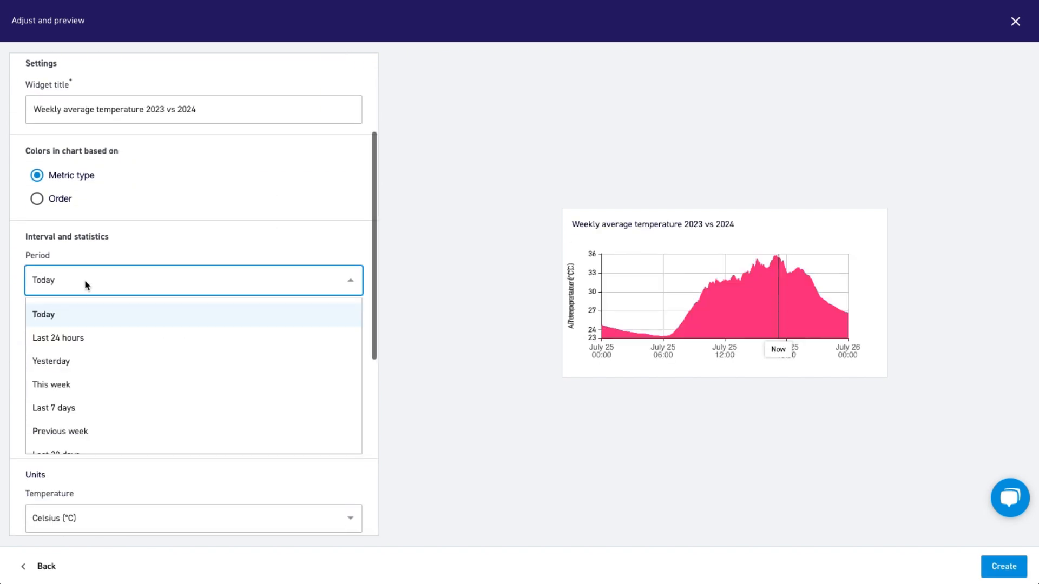
{"action": "scroll", "coordinate": [100, 373], "scroll_direction": "down", "scroll_amount": 2}
{"action": "left_click", "coordinate": [99, 436]}
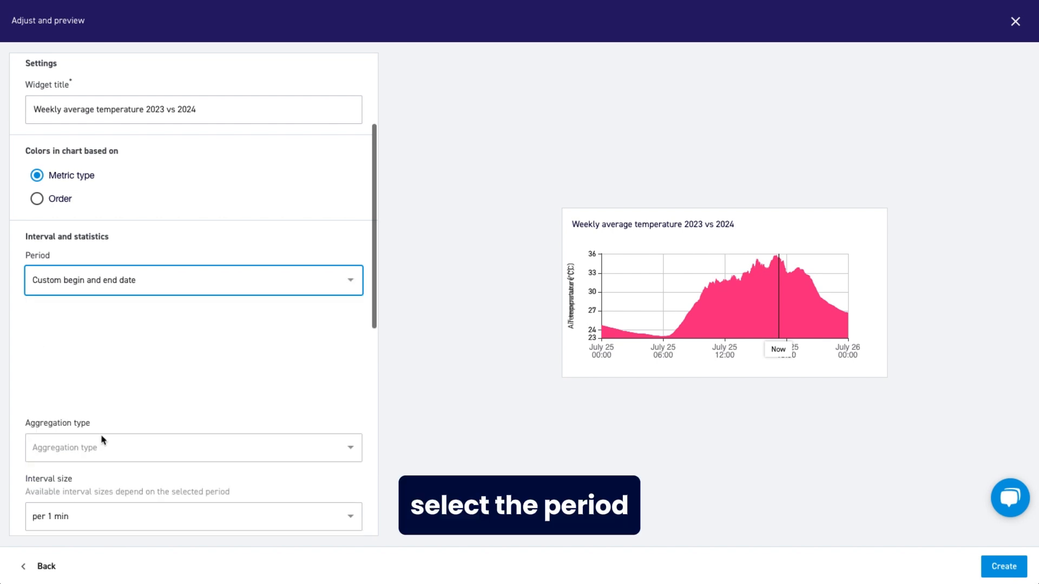
{"action": "left_click", "coordinate": [67, 334]}
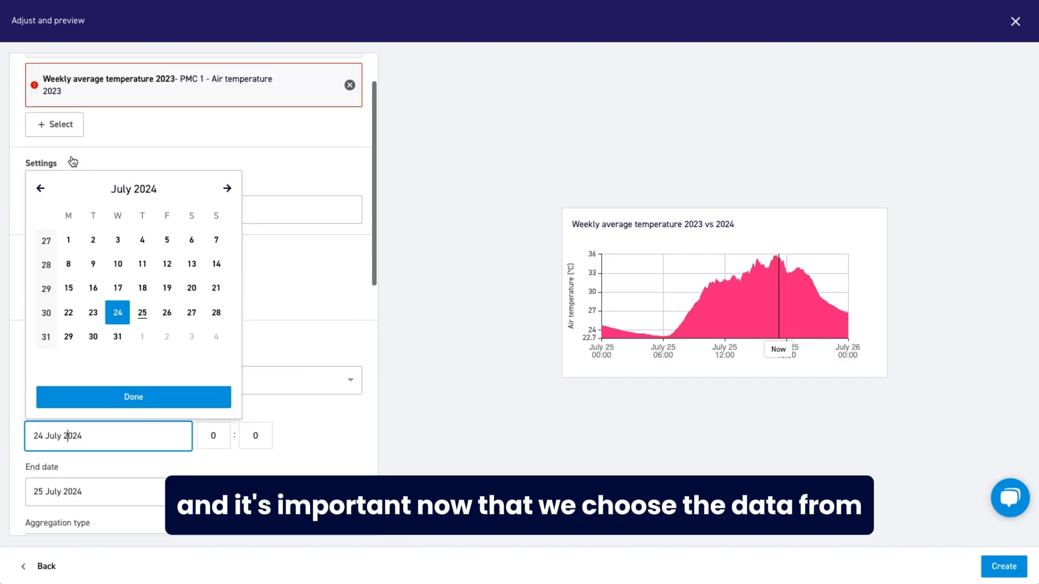
{"action": "left_click", "coordinate": [40, 189]}
{"action": "left_click", "coordinate": [41, 188]}
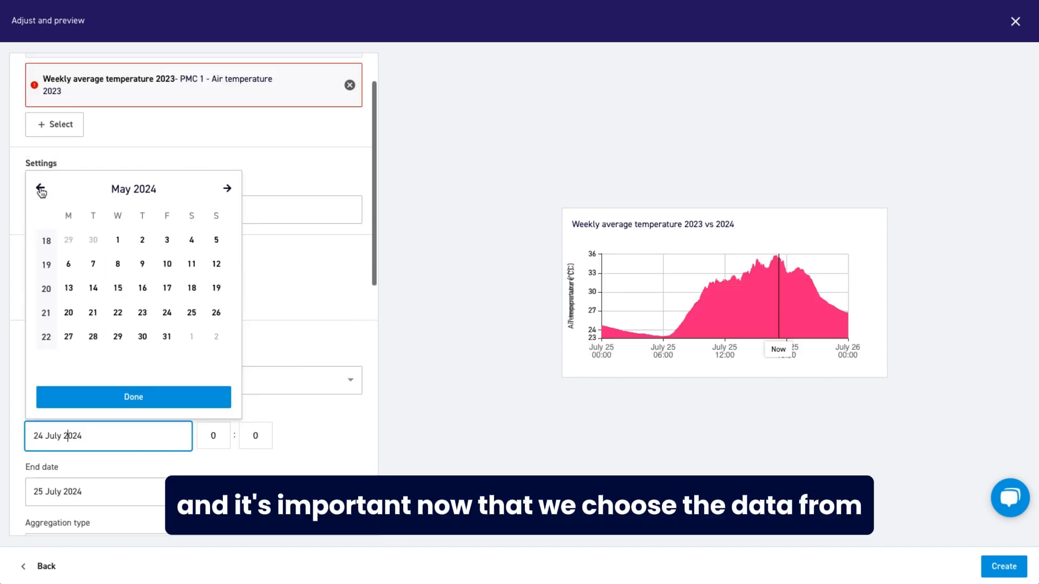
{"action": "left_click", "coordinate": [118, 240]}
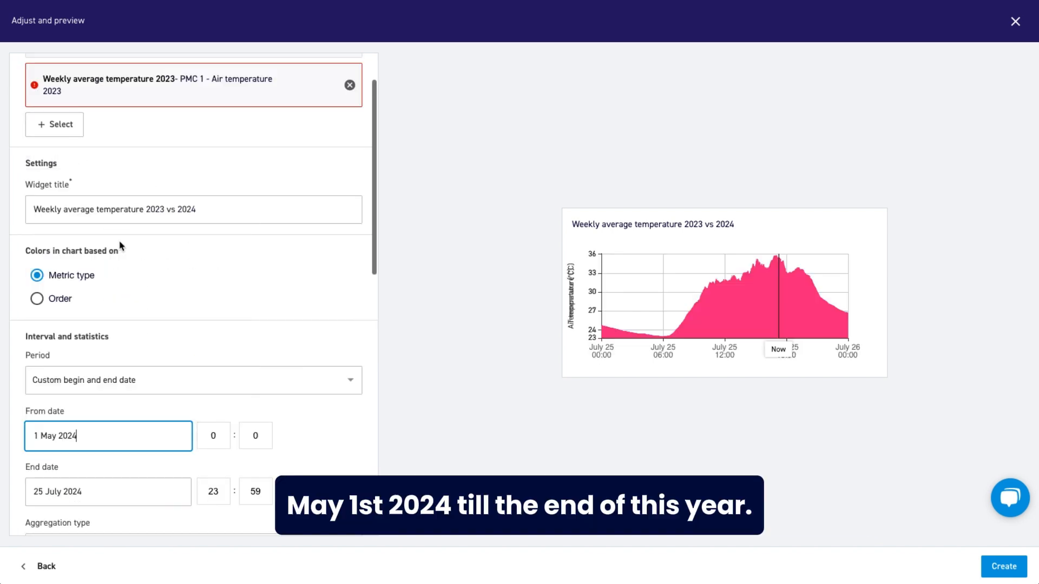
Set the period's end date to 31 Dec 2024.
{"action": "left_click", "coordinate": [106, 491]}
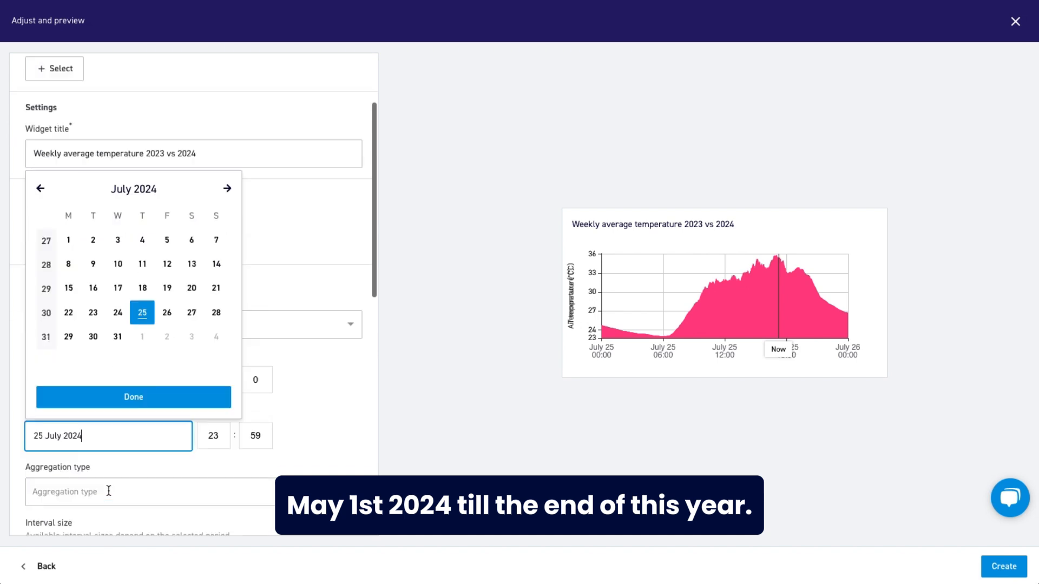
{"action": "left_click", "coordinate": [227, 189]}
{"action": "left_click", "coordinate": [227, 190]}
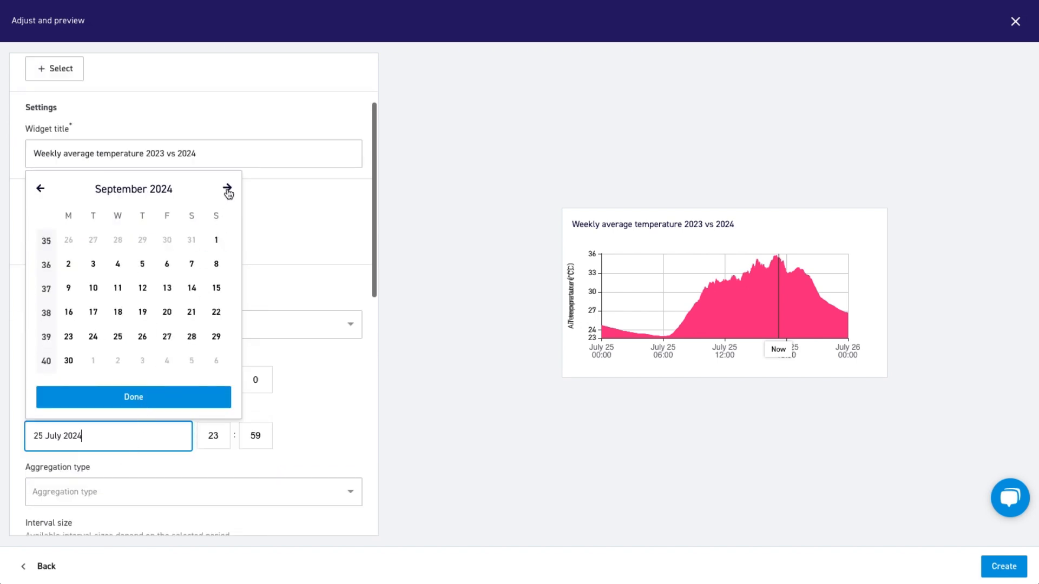
{"action": "left_click", "coordinate": [227, 189]}
{"action": "left_click", "coordinate": [227, 189]}
{"action": "left_click", "coordinate": [227, 189]}
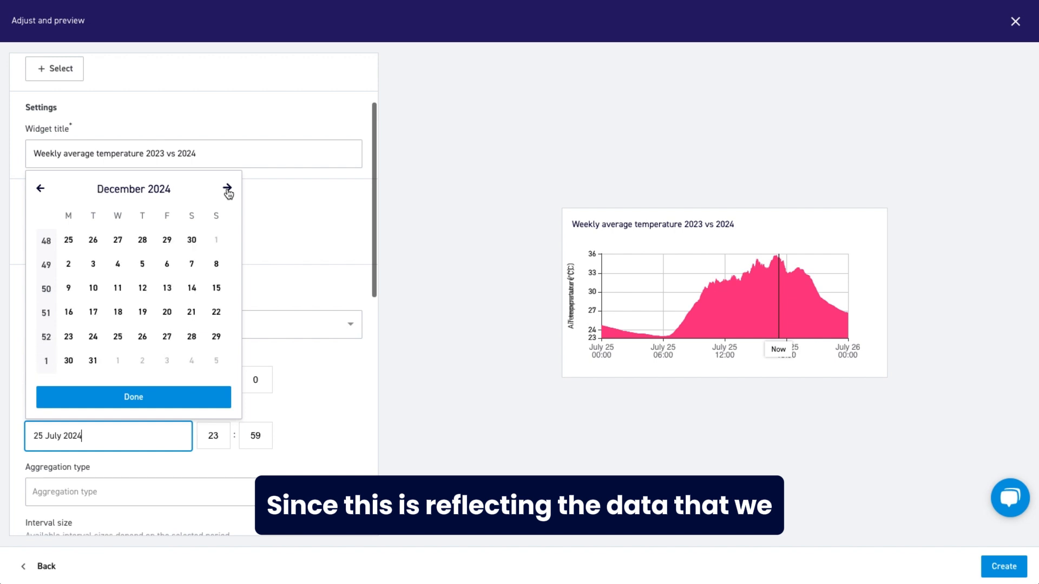
{"action": "left_click", "coordinate": [93, 360]}
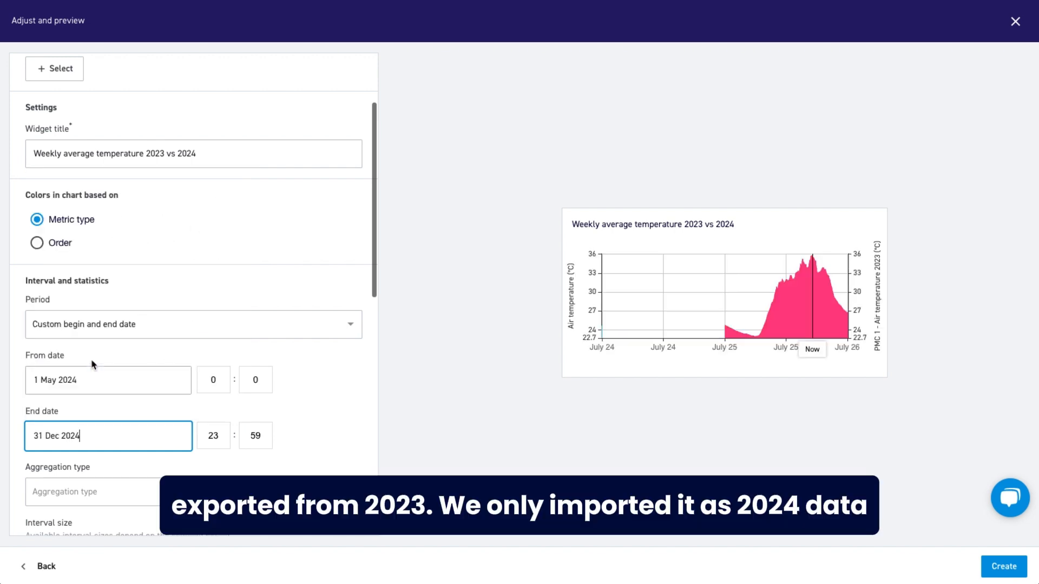
{"action": "left_click", "coordinate": [288, 399]}
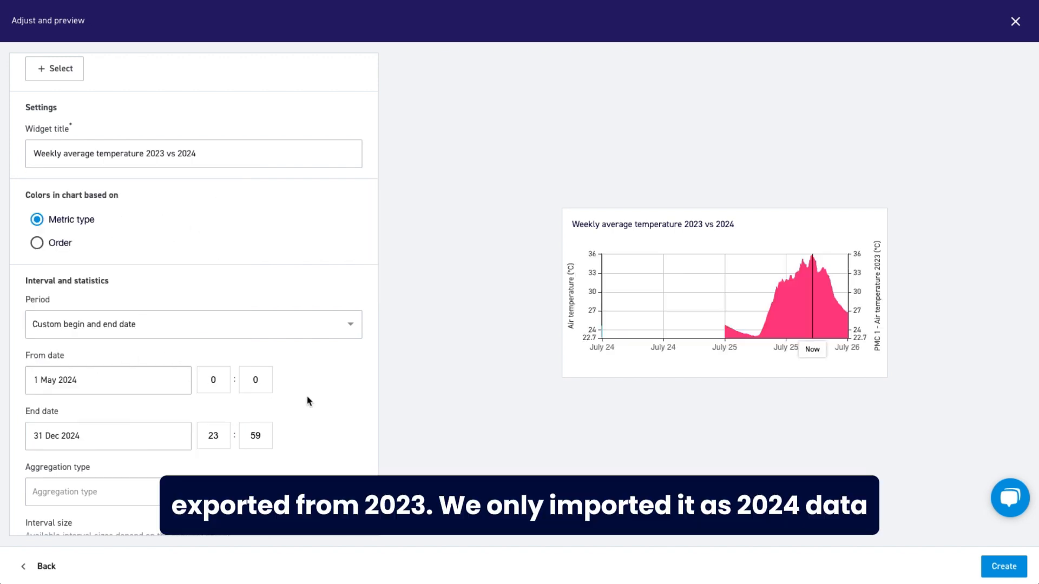
Aggregate the data as averages per week and create the comparison widget on the dashboard.
{"action": "scroll", "coordinate": [309, 403], "scroll_direction": "down", "scroll_amount": 1}
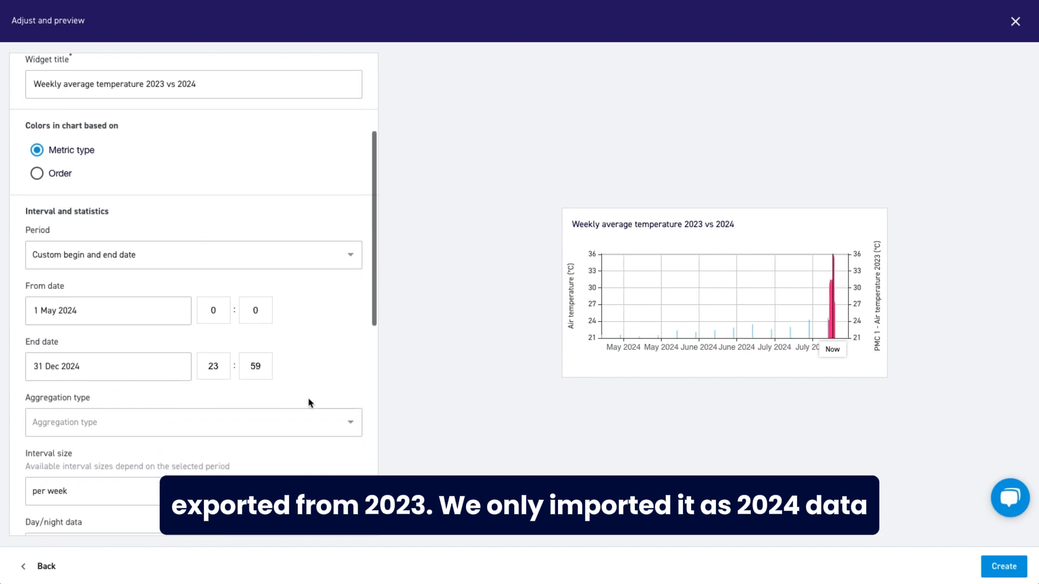
{"action": "left_click", "coordinate": [100, 424]}
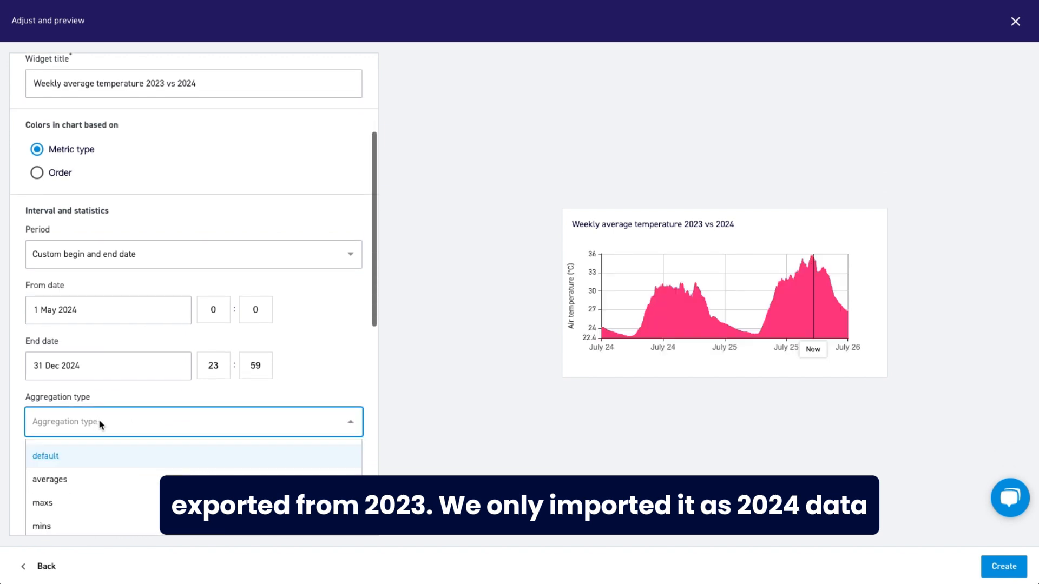
{"action": "left_click", "coordinate": [73, 422]}
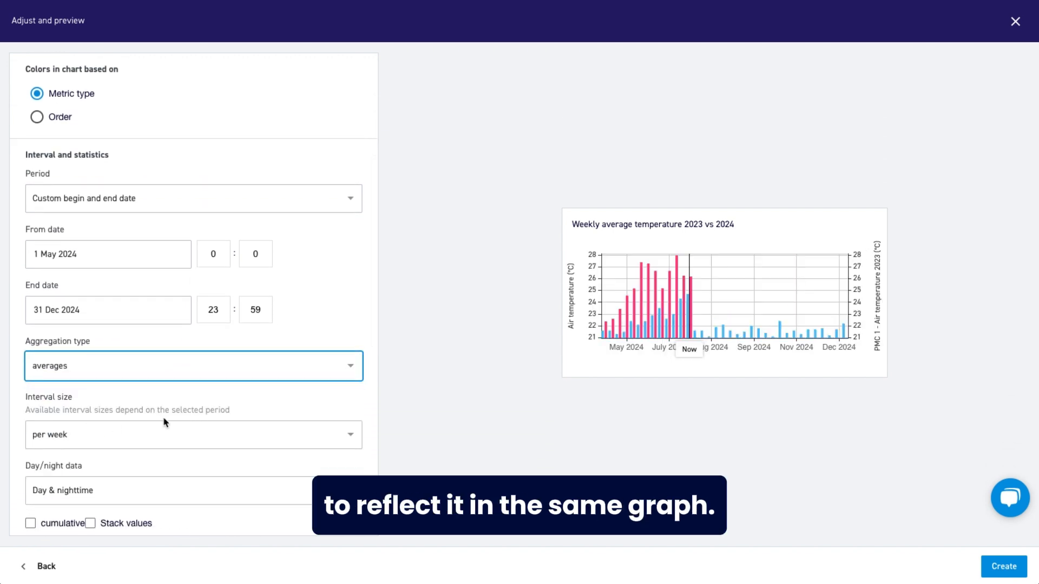
{"action": "left_click", "coordinate": [119, 433]}
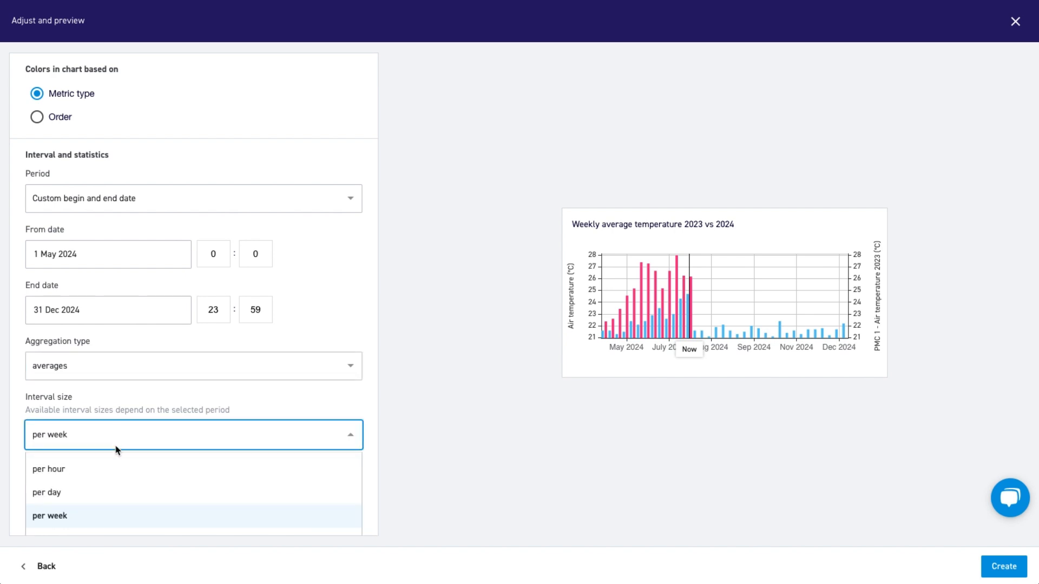
{"action": "left_click", "coordinate": [80, 516]}
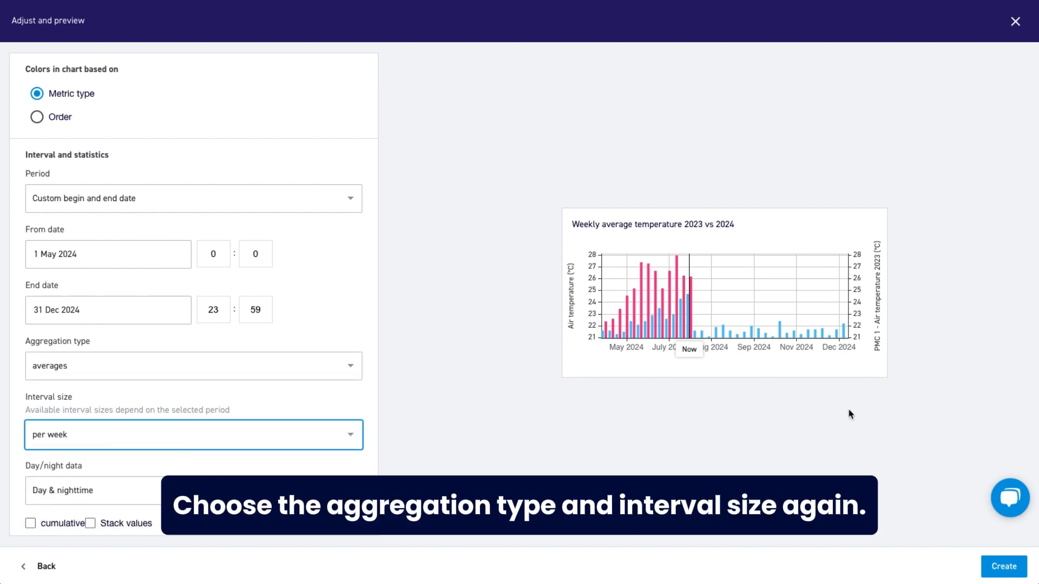
{"action": "left_click", "coordinate": [1003, 566]}
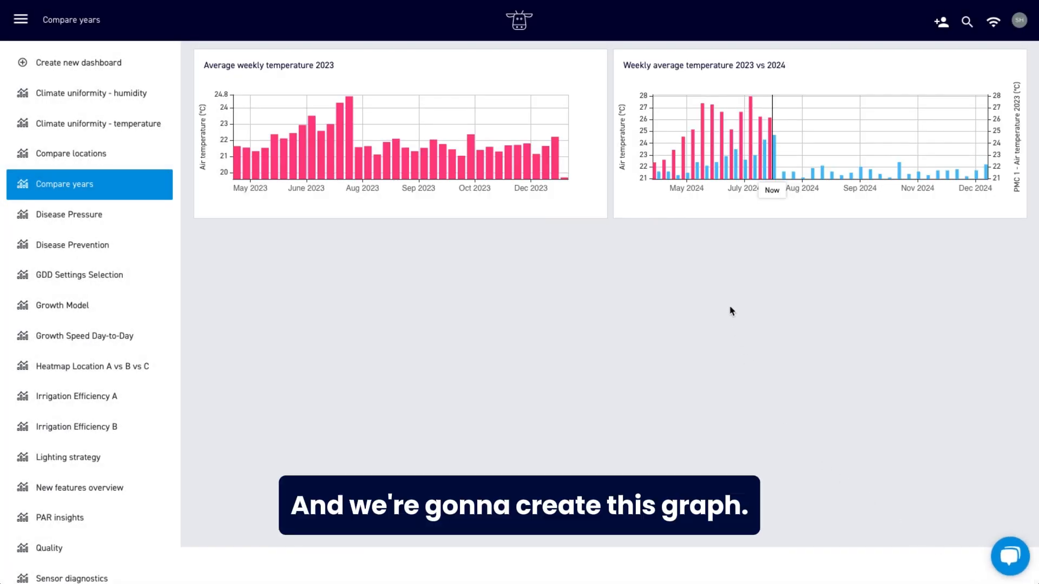
{"action": "scroll", "coordinate": [731, 311], "scroll_direction": "up", "scroll_amount": 1}
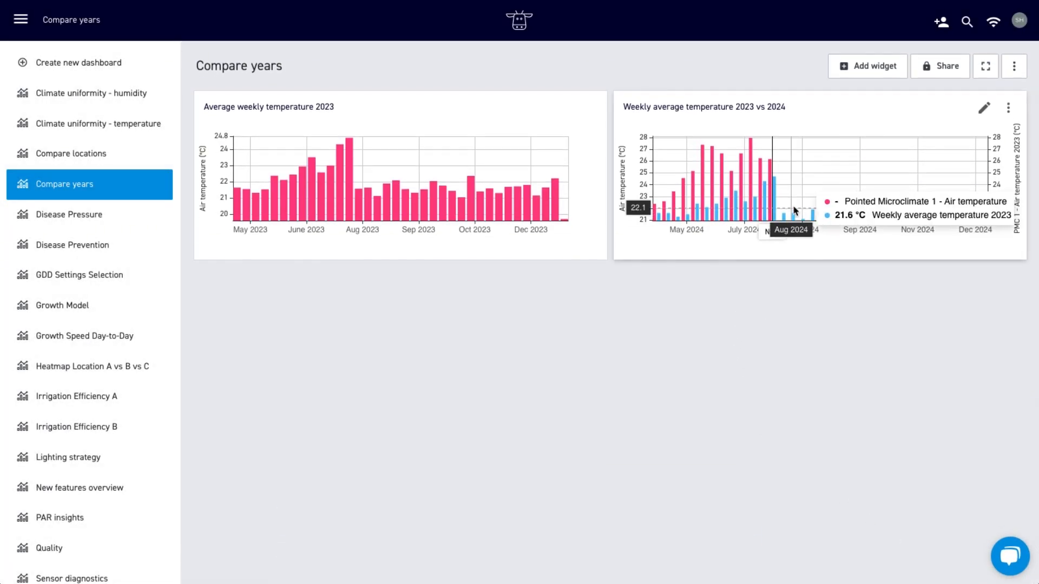